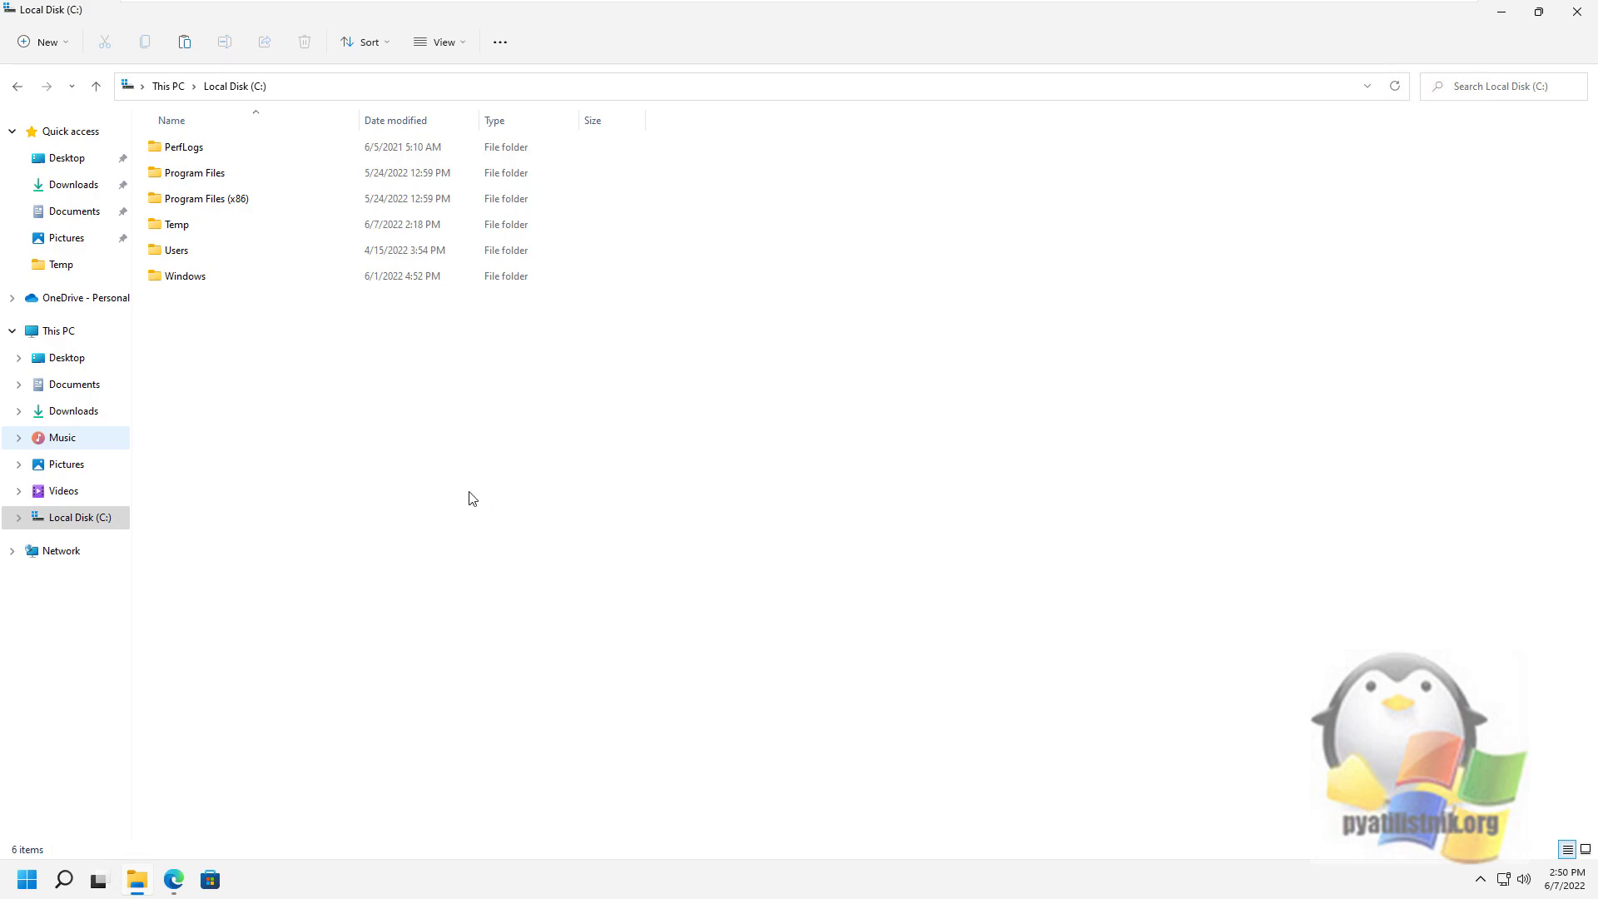
# Bring up the winsetupfromusb.com Downloads page in Edge and scroll through the releases
pyautogui.click(176, 879)
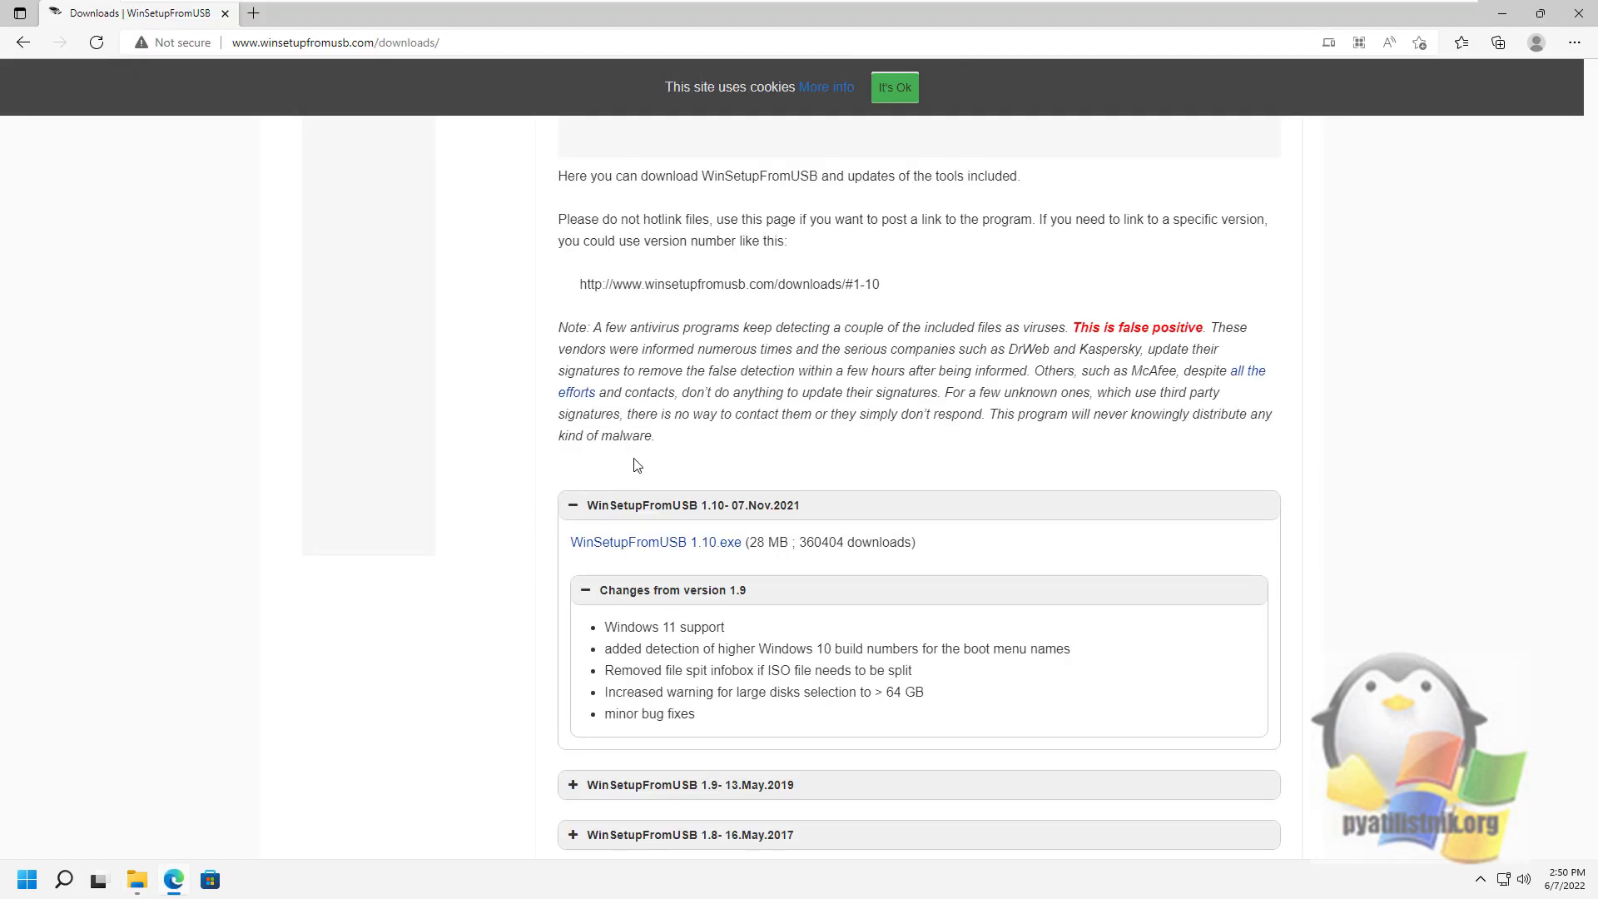
pyautogui.scroll(5, 648, 441)
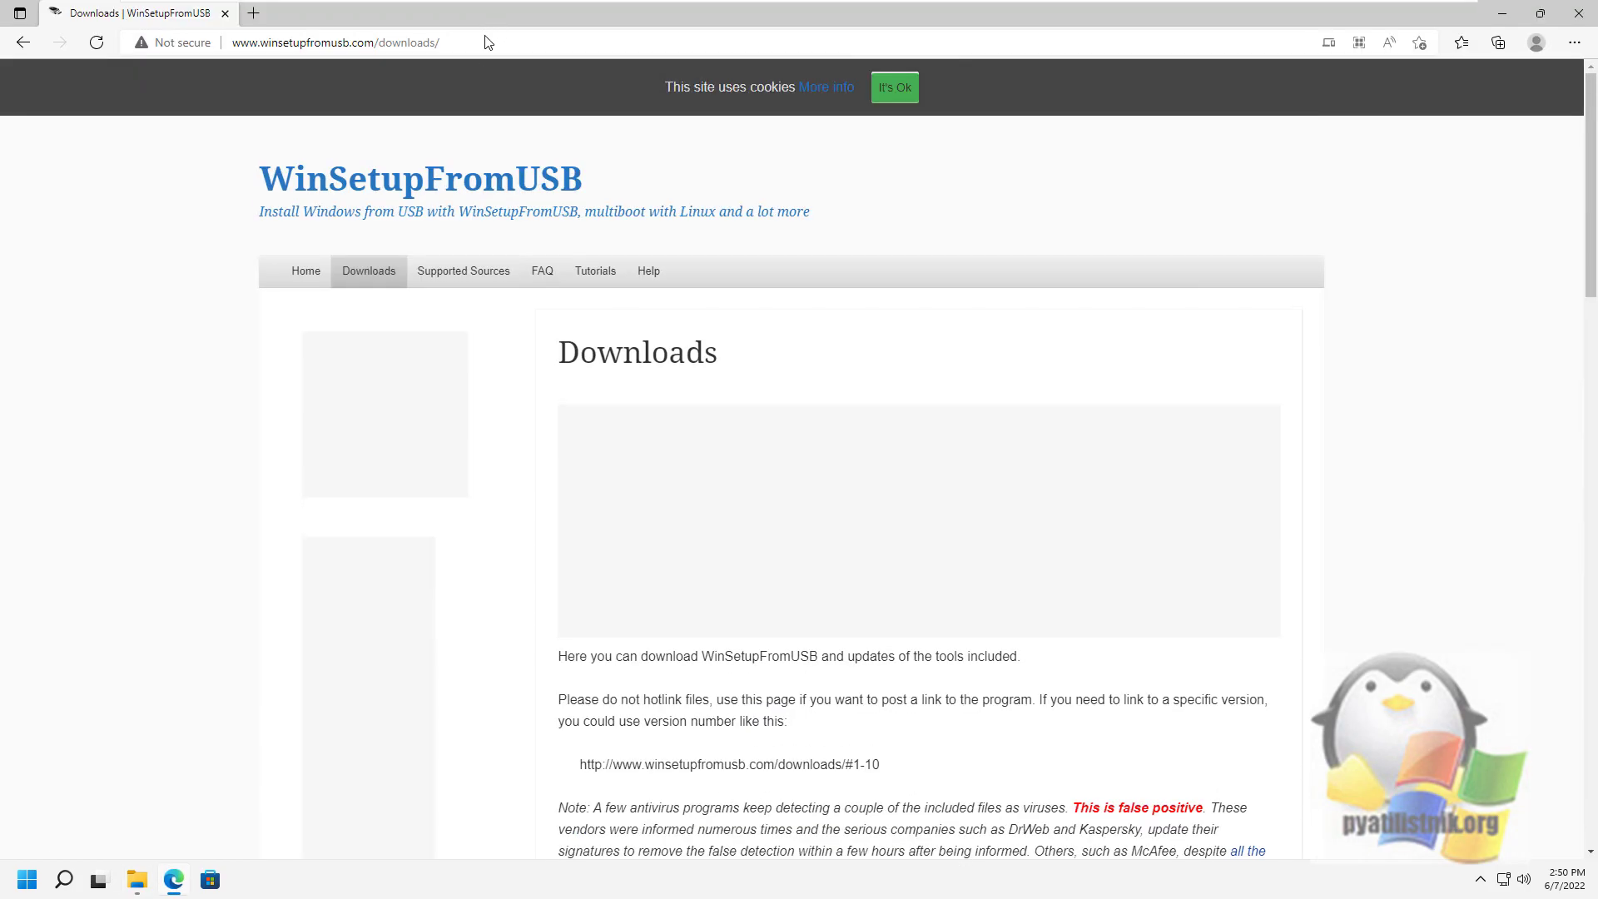
pyautogui.click(345, 42)
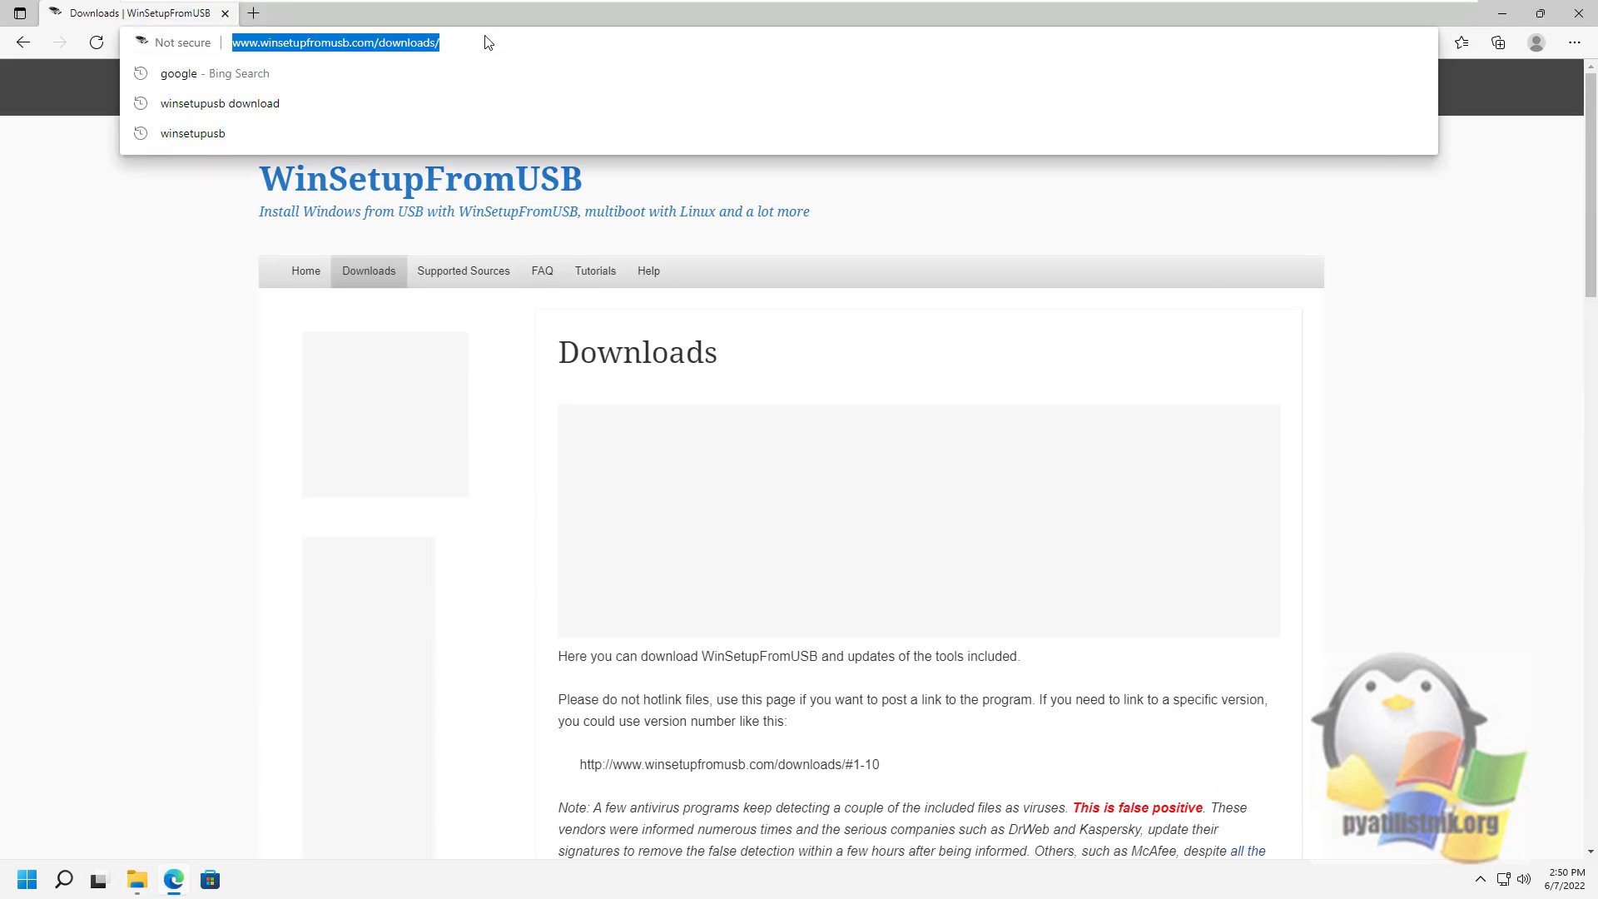
pyautogui.click(703, 374)
pyautogui.scroll(-4, 678, 641)
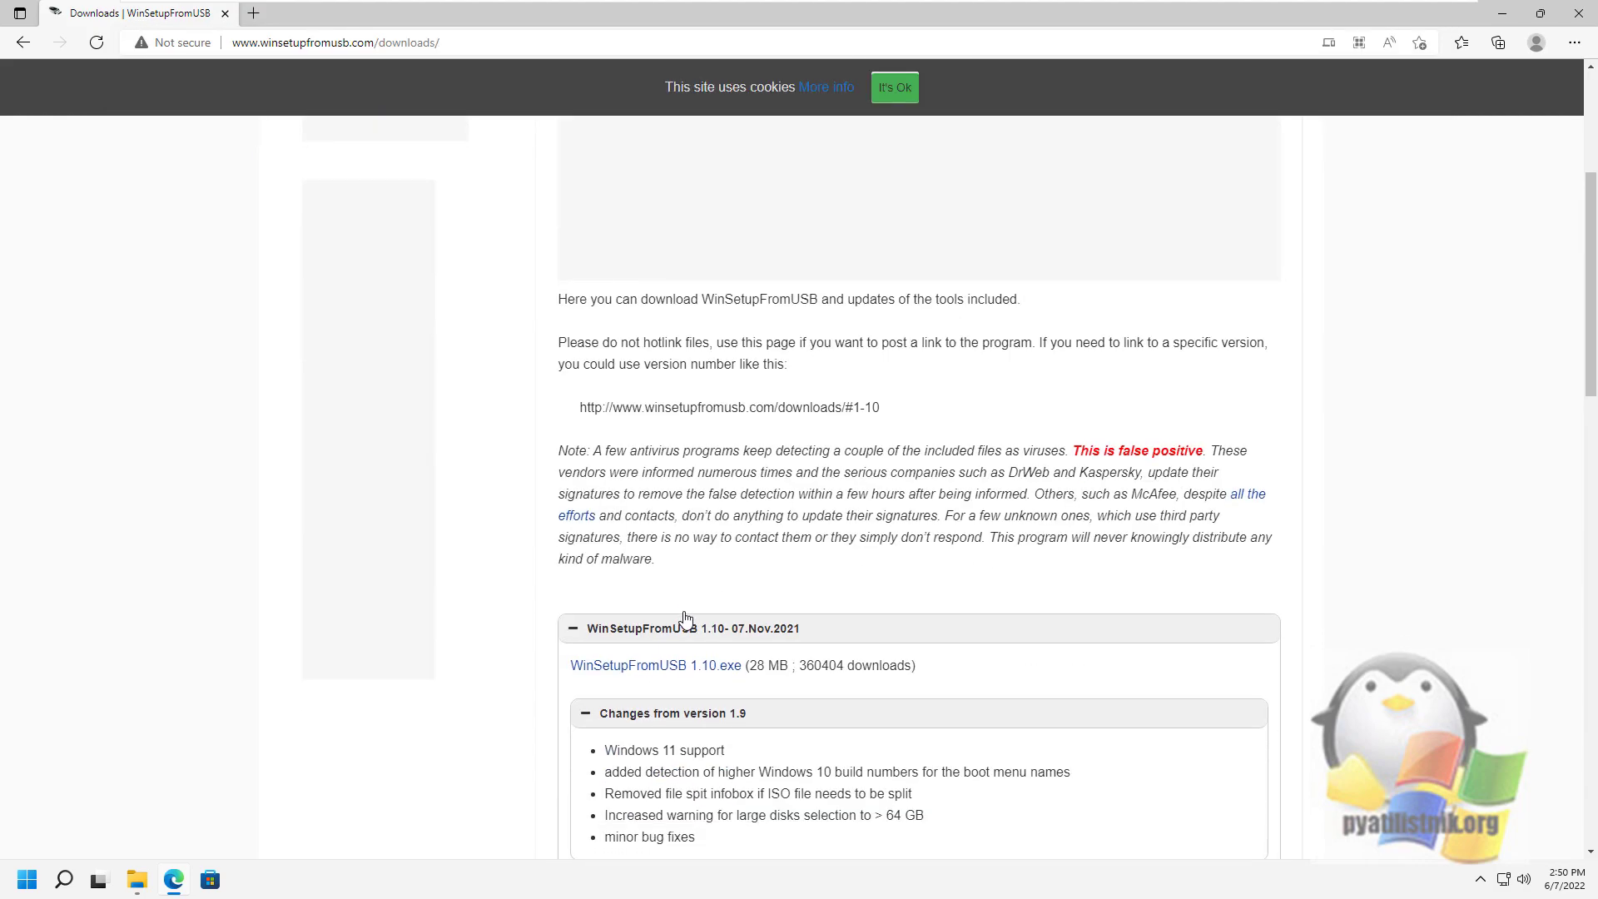
pyautogui.scroll(-4, 981, 672)
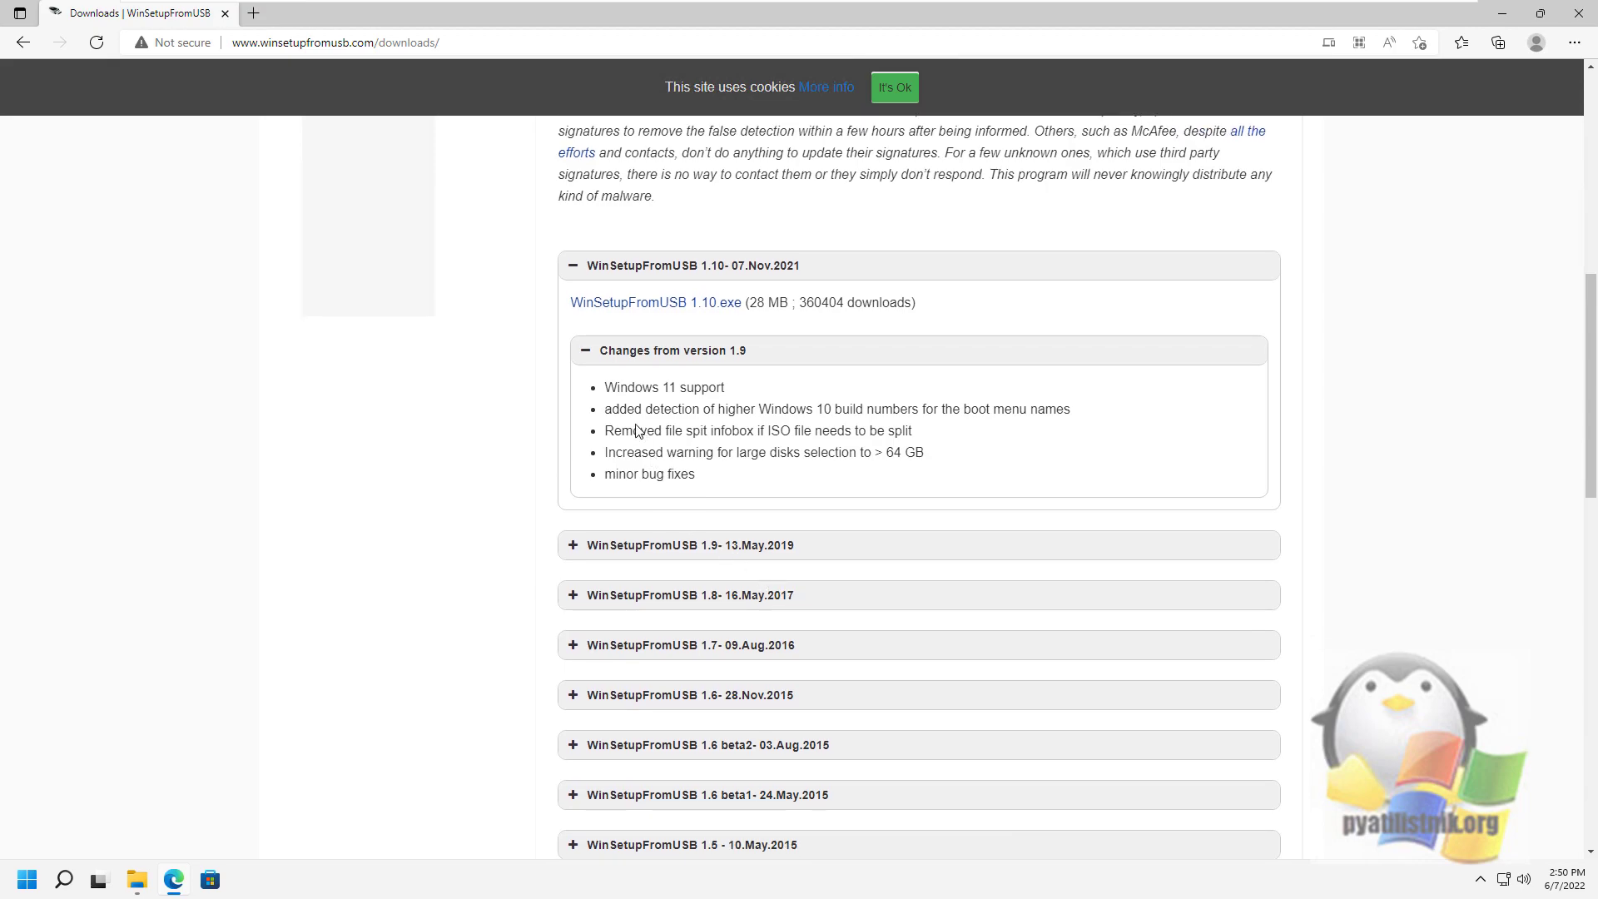
# Open the WinSetupFromUSB 1.10.exe page showing its 28 MB size, checksums and download link
pyautogui.click(739, 545)
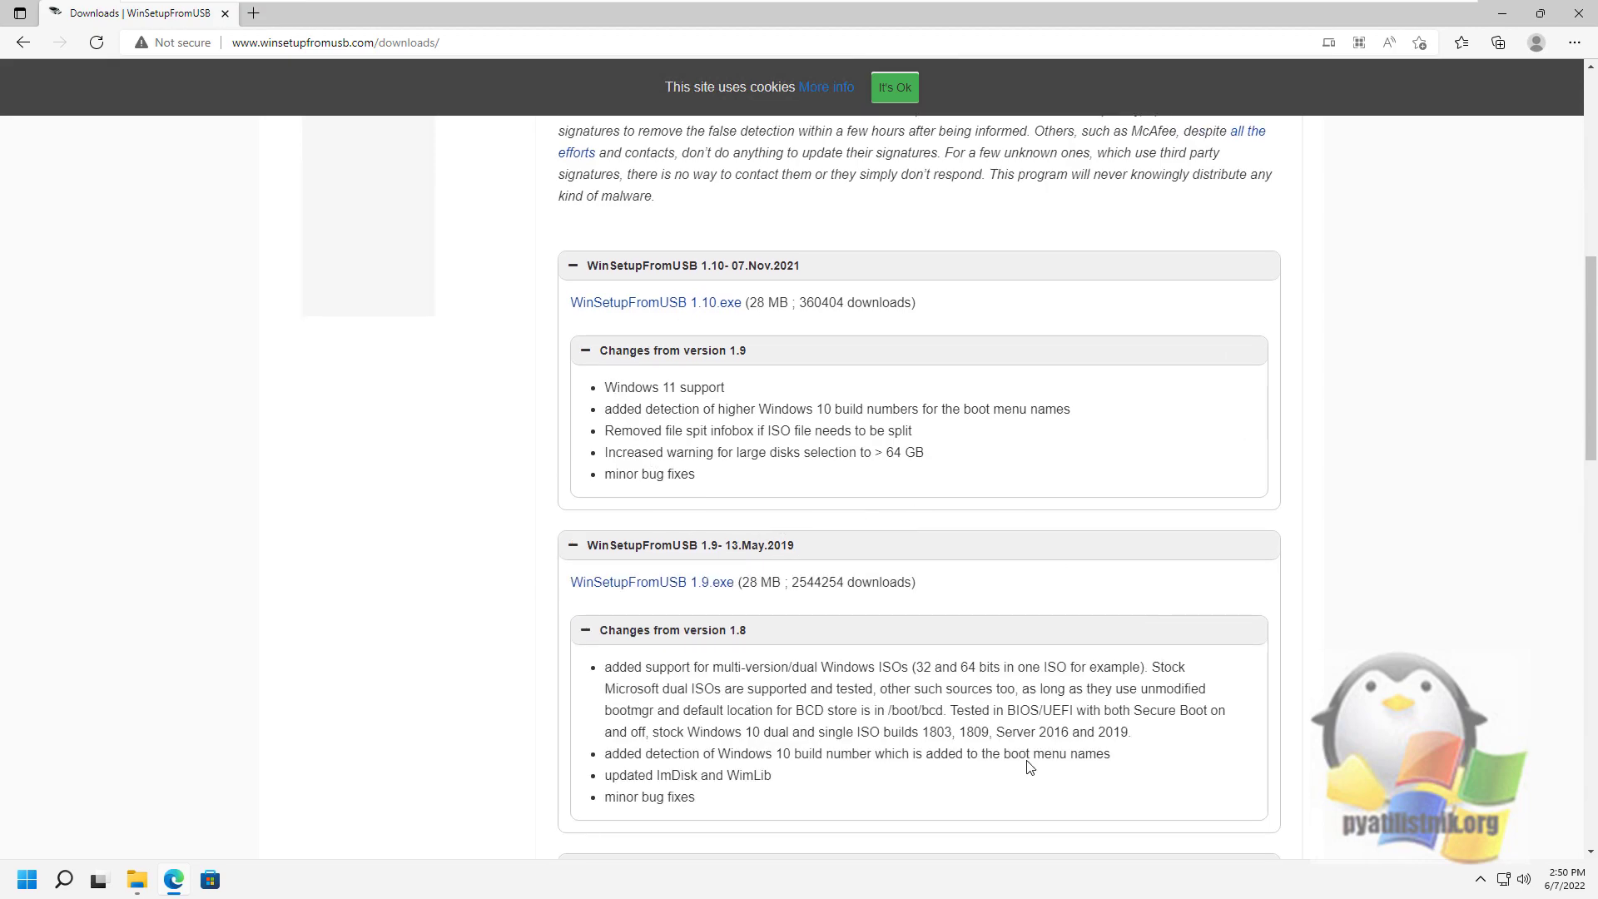
pyautogui.scroll(1, 779, 661)
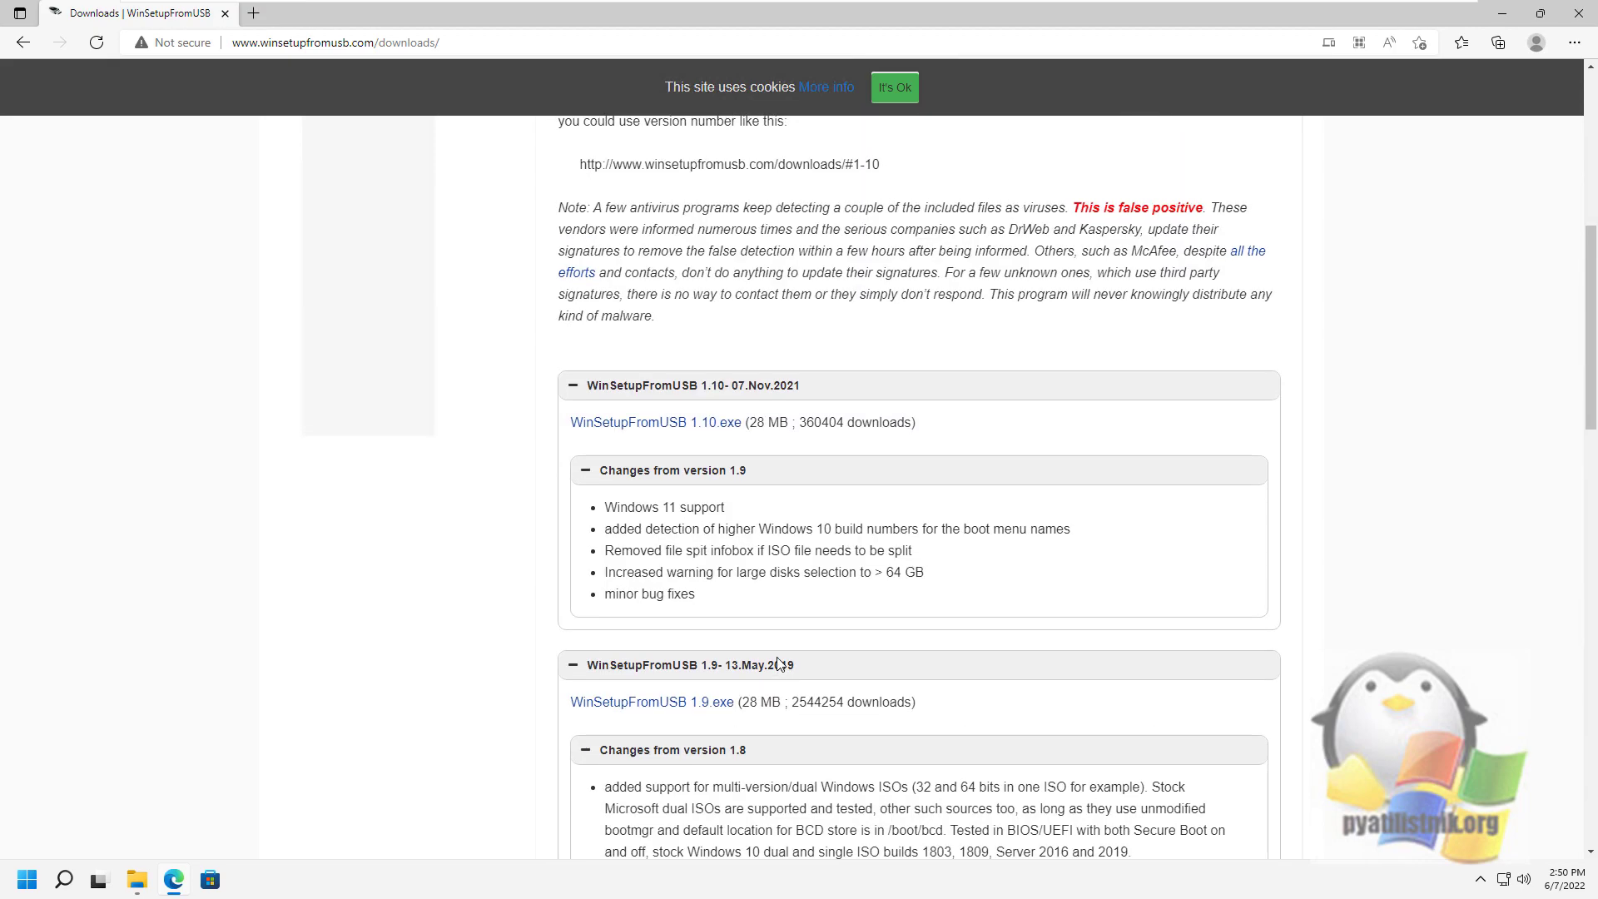
pyautogui.scroll(1, 779, 663)
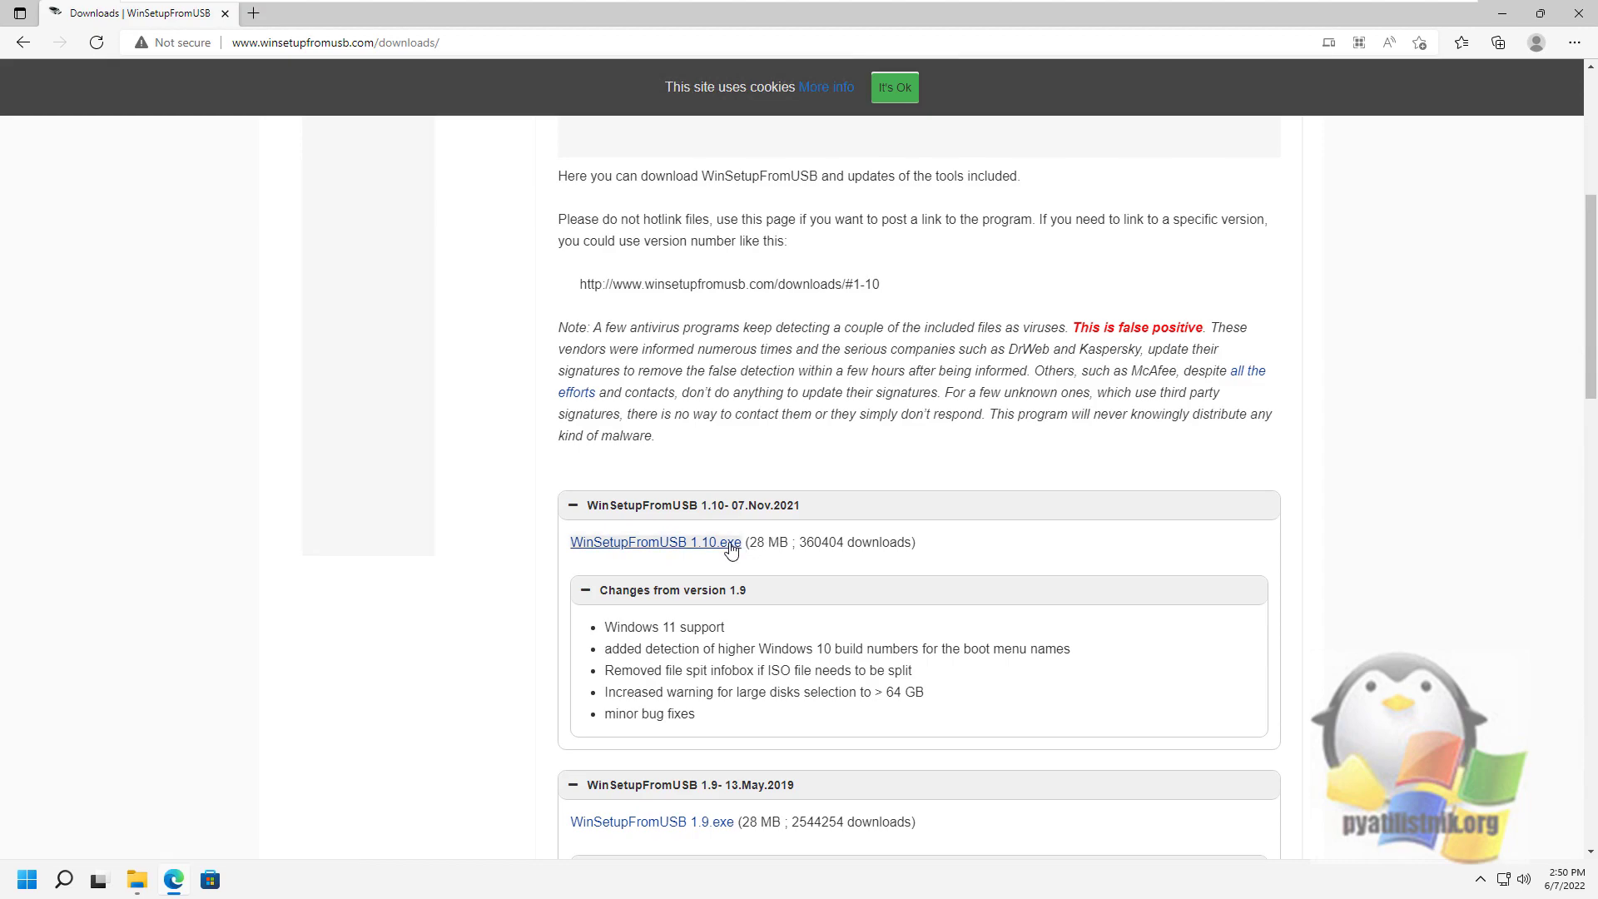
pyautogui.click(663, 543)
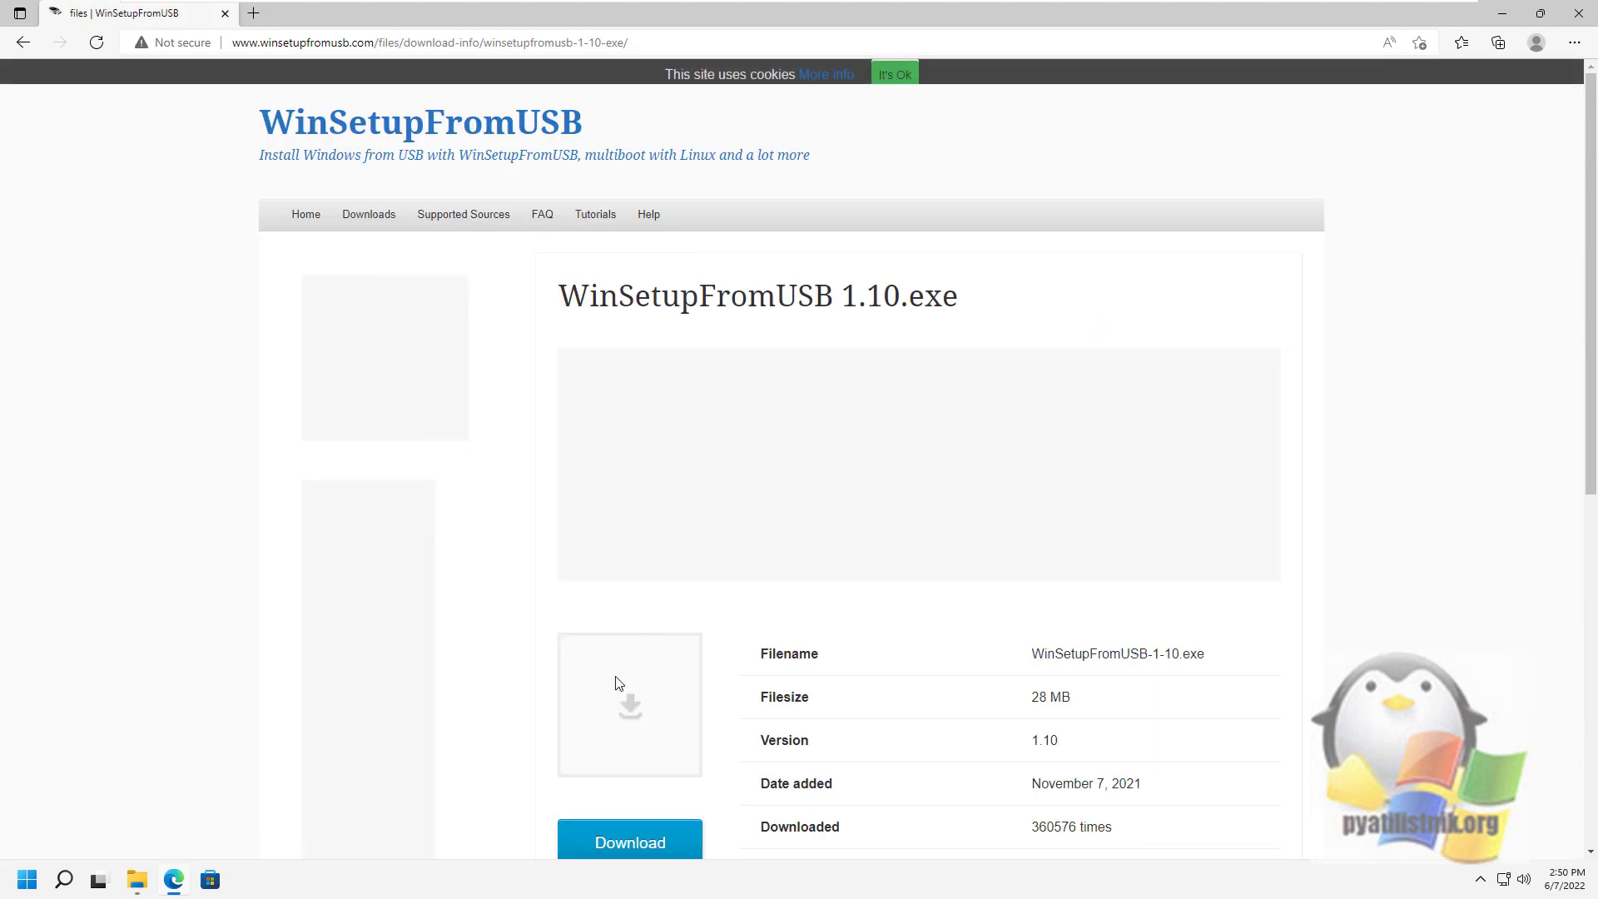
pyautogui.scroll(-3, 660, 724)
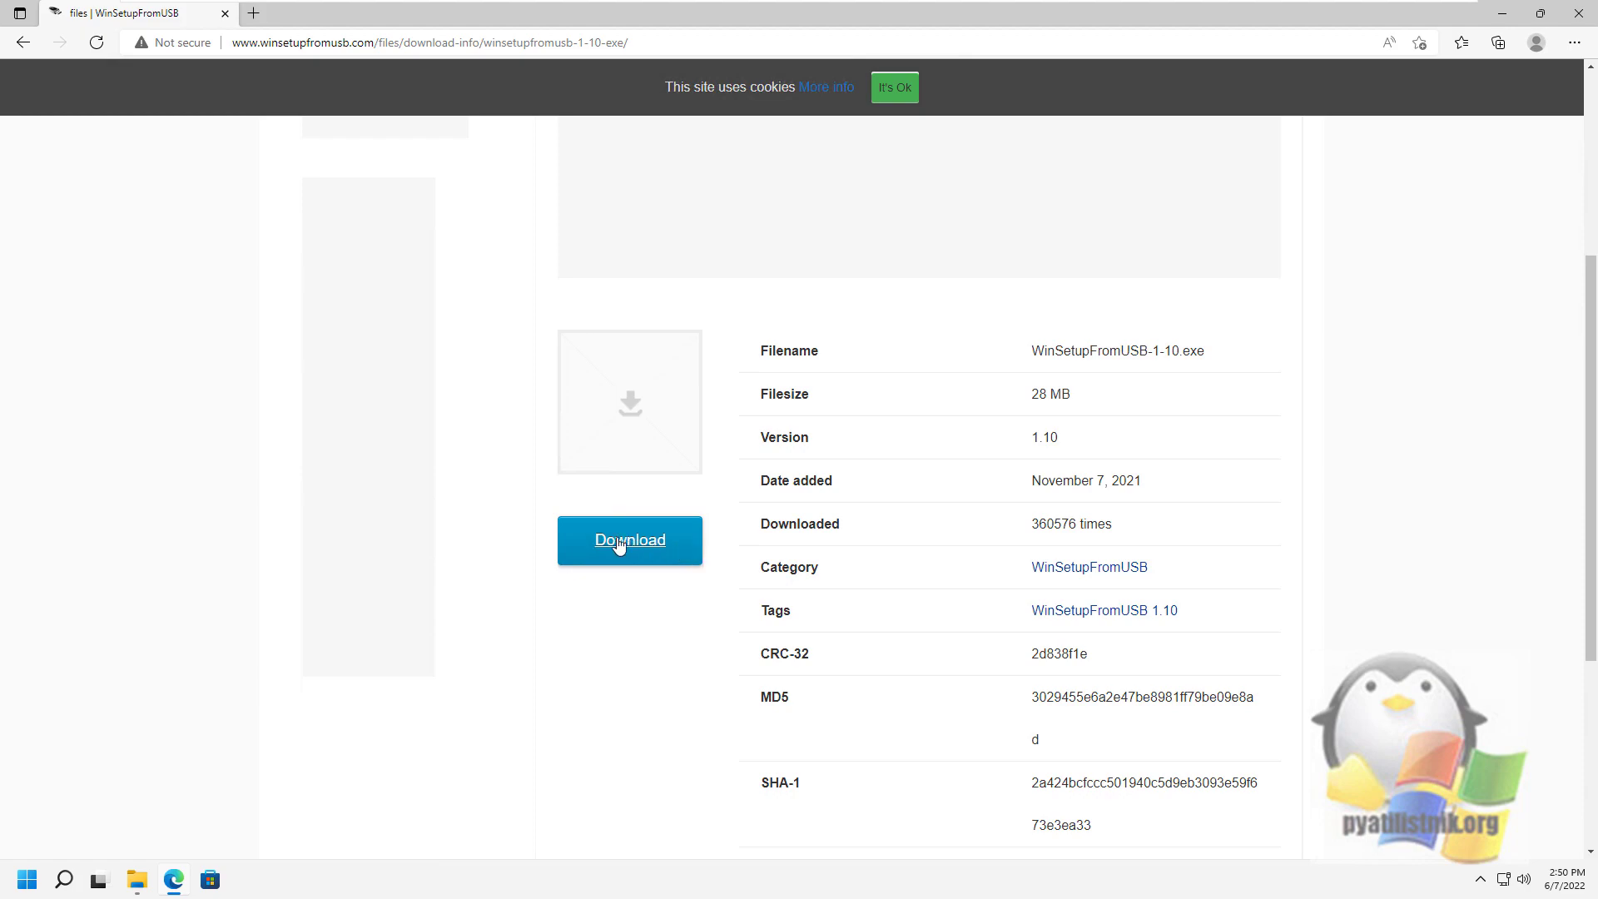
# Download WinSetupFromUSB 1.10 and launch the WinSetupFromUSB-1-10 self-extracting archive in C:\Temp
pyautogui.click(630, 541)
pyautogui.hotkey('alt', 'Tab')
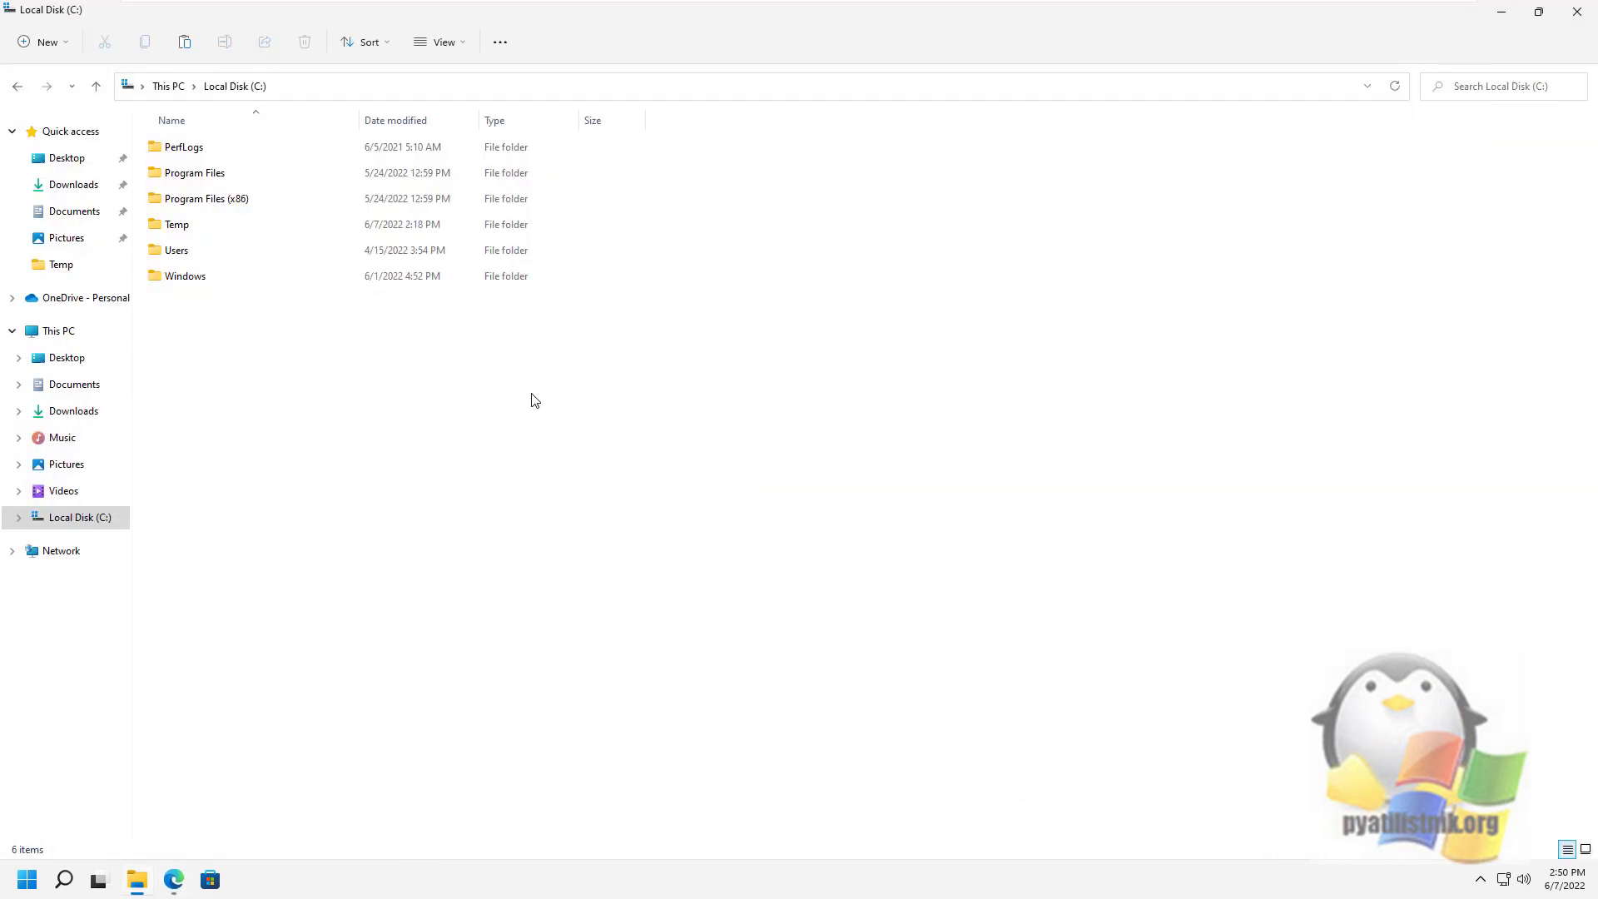
pyautogui.click(191, 231)
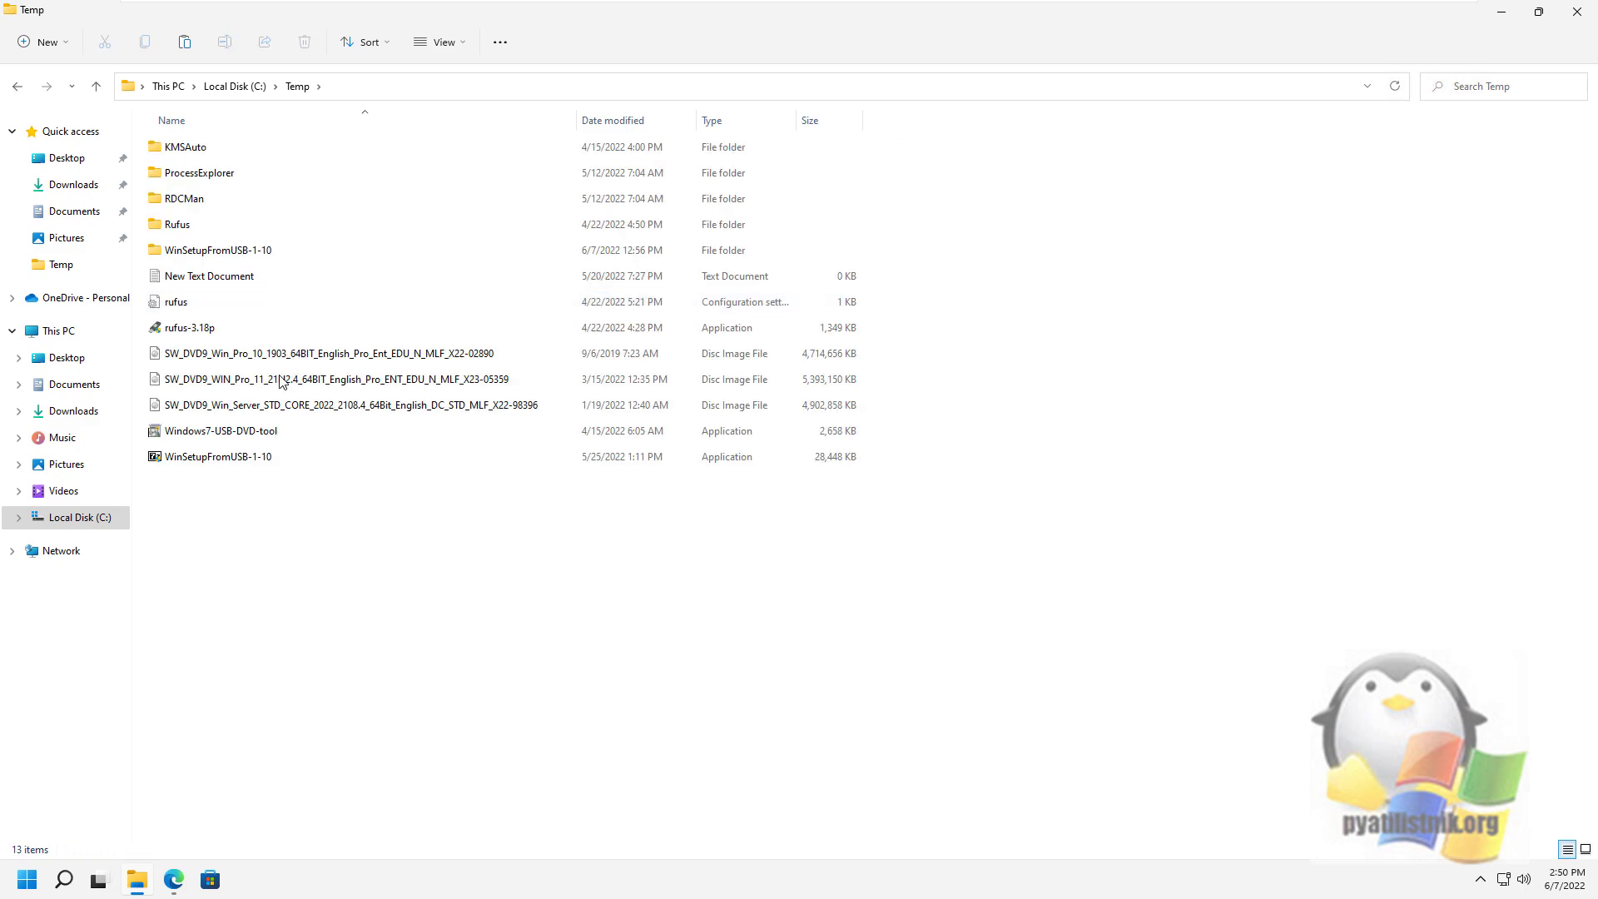
pyautogui.doubleClick(239, 457)
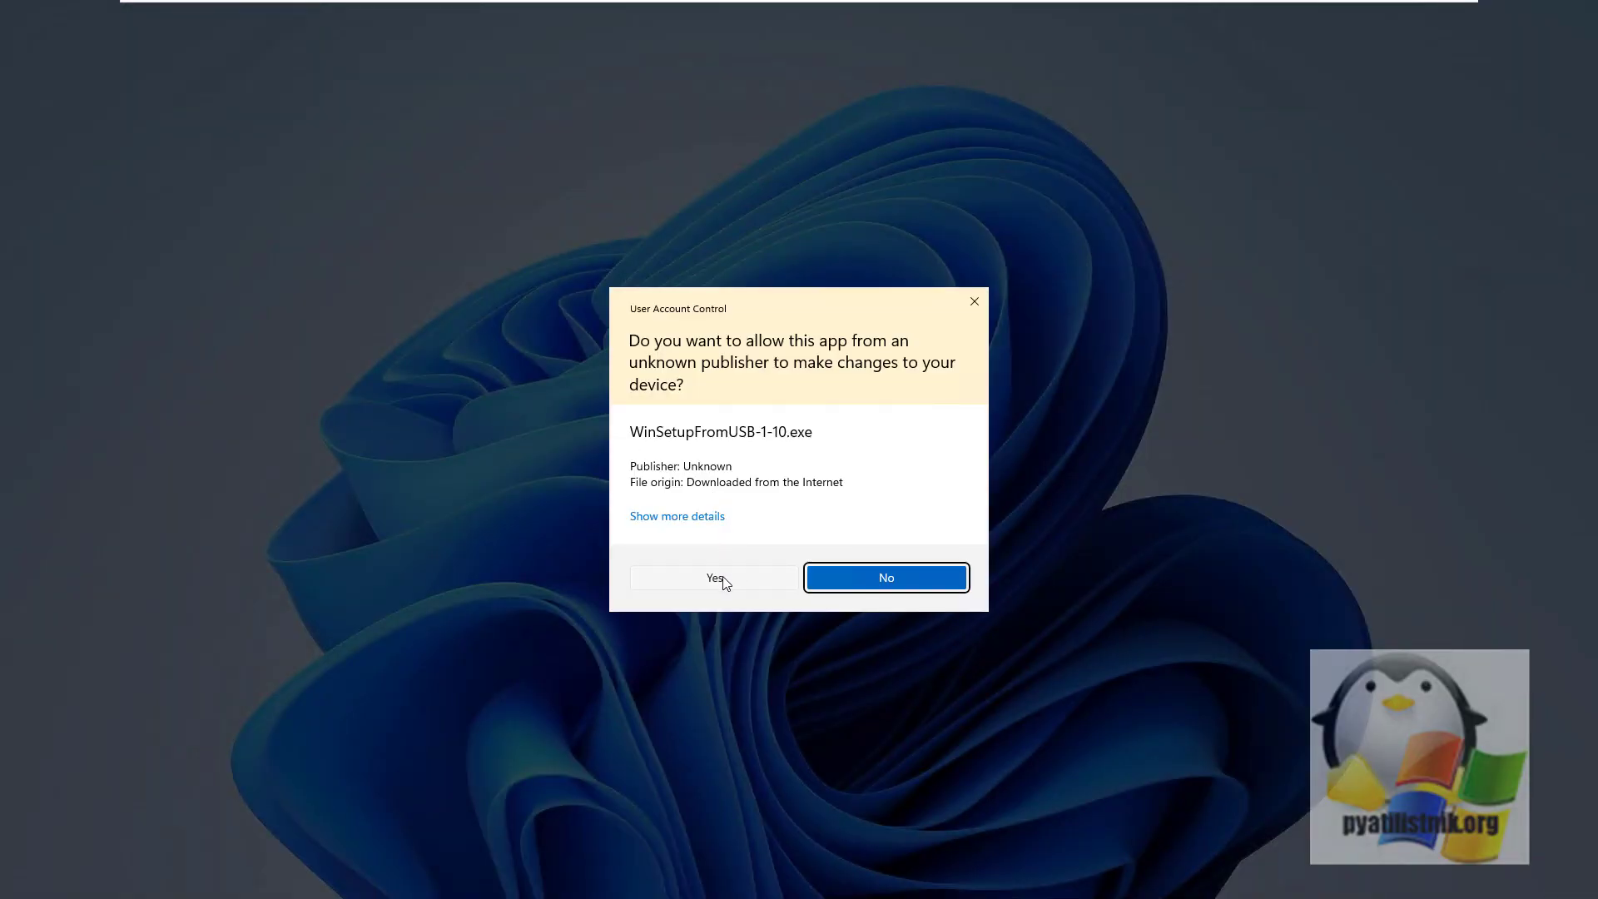
# Extract the archive to C:\Temp\ overwriting all files, then open the WinSetupFromUSB-1-10 folder
pyautogui.click(724, 576)
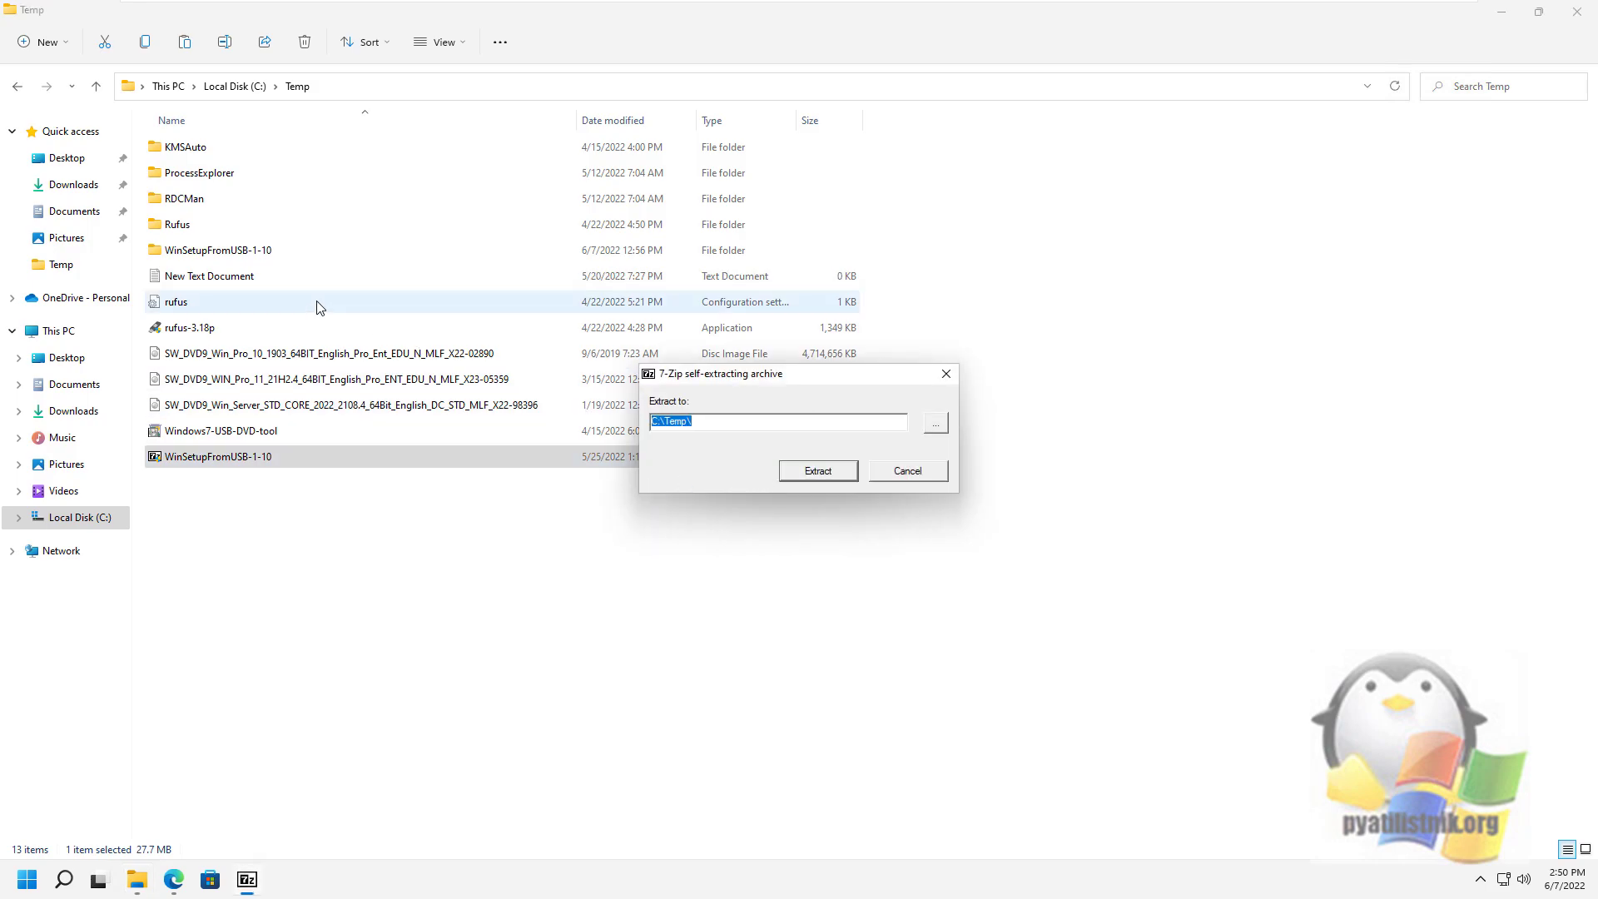
pyautogui.click(790, 476)
pyautogui.click(793, 530)
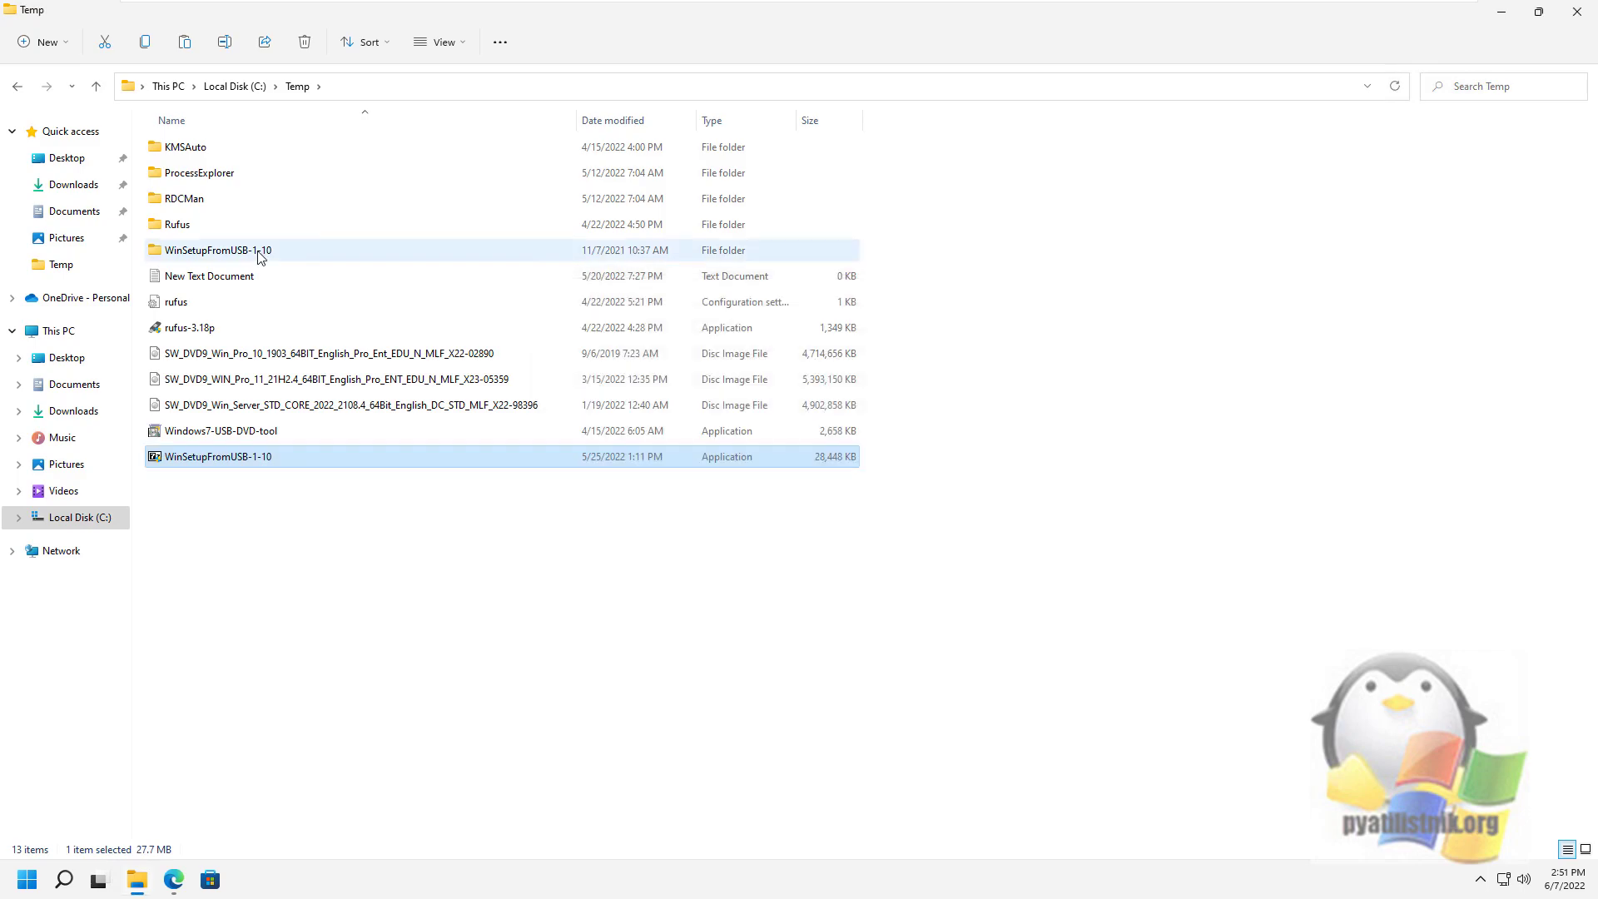
pyautogui.click(260, 252)
pyautogui.doubleClick(261, 252)
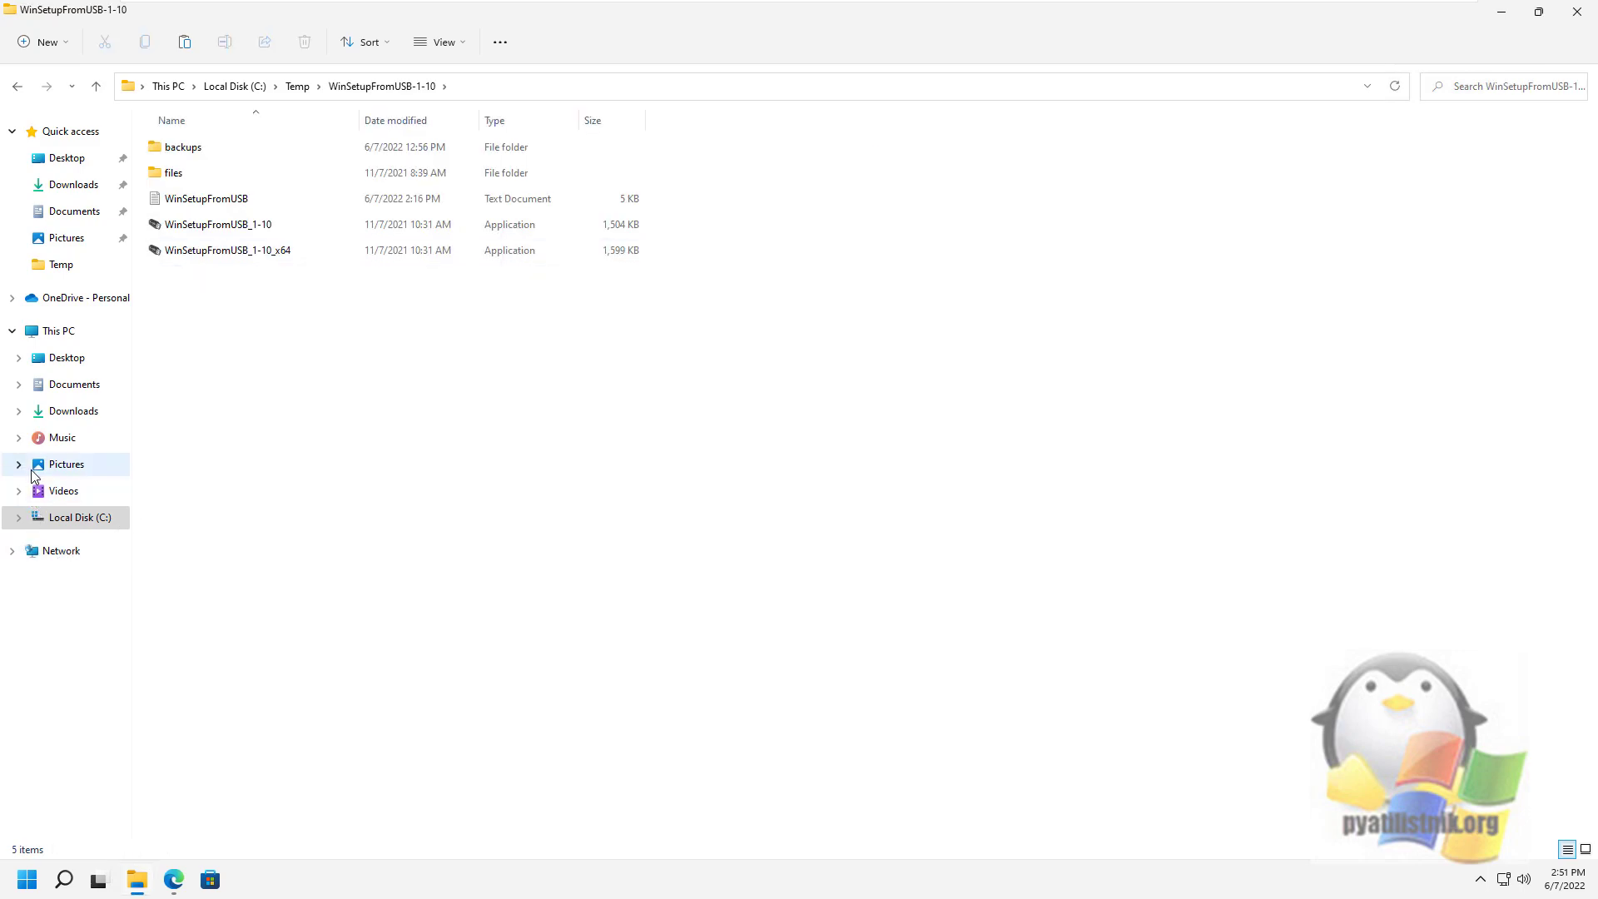
# Check the FlashBootble (E:) drive's properties in This PC: 15.2 GB NTFS
pyautogui.click(67, 332)
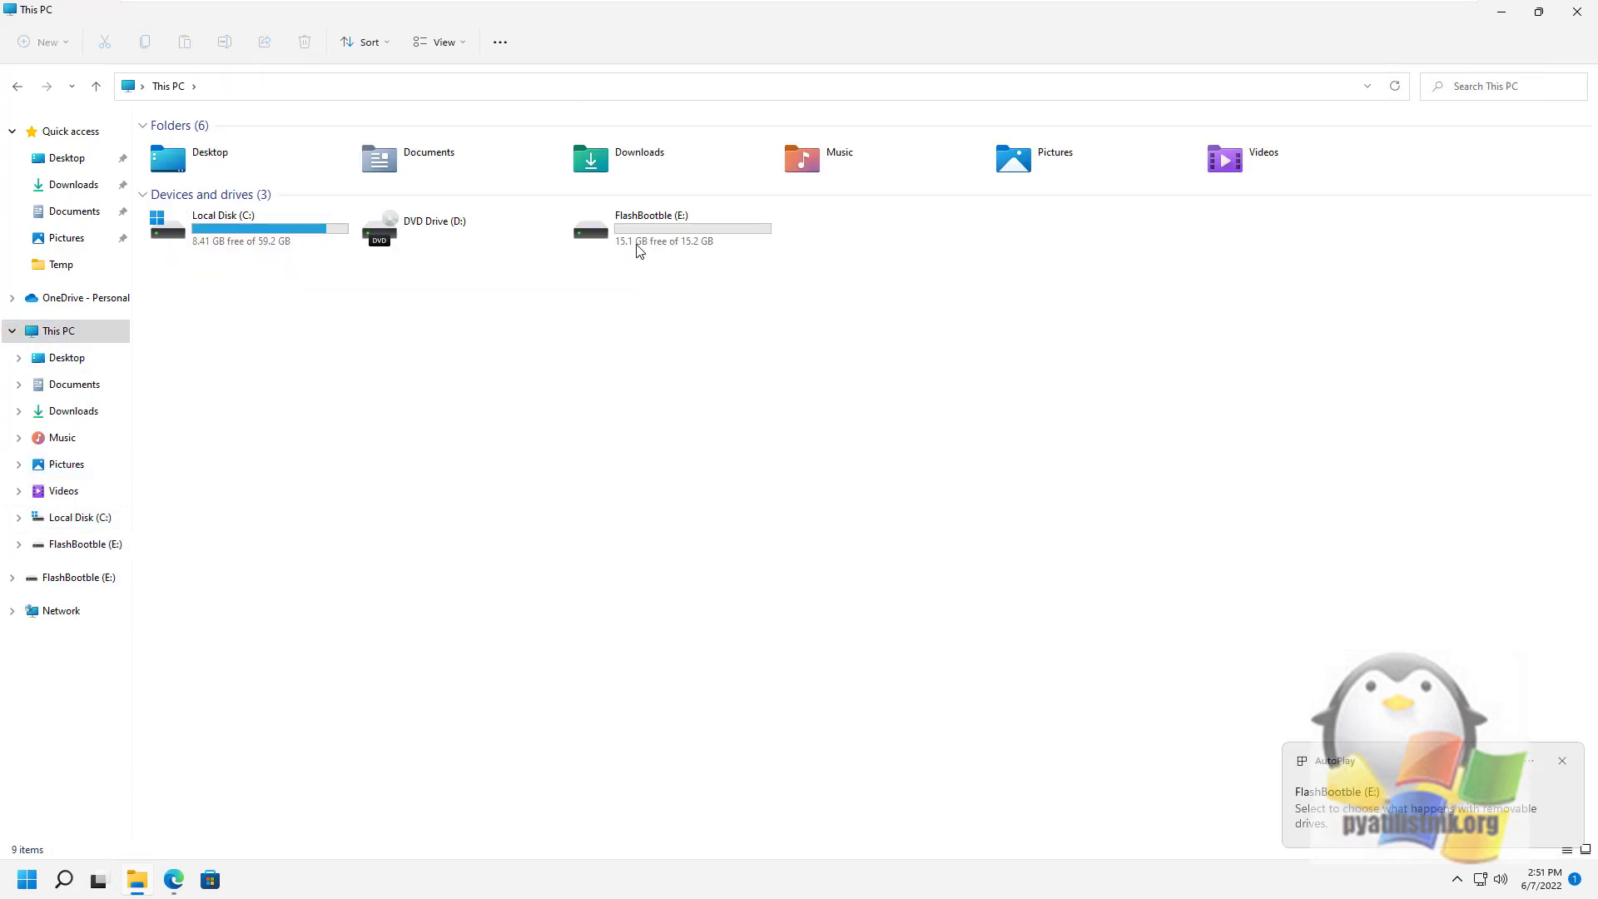
pyautogui.click(637, 238)
pyautogui.rightClick(637, 239)
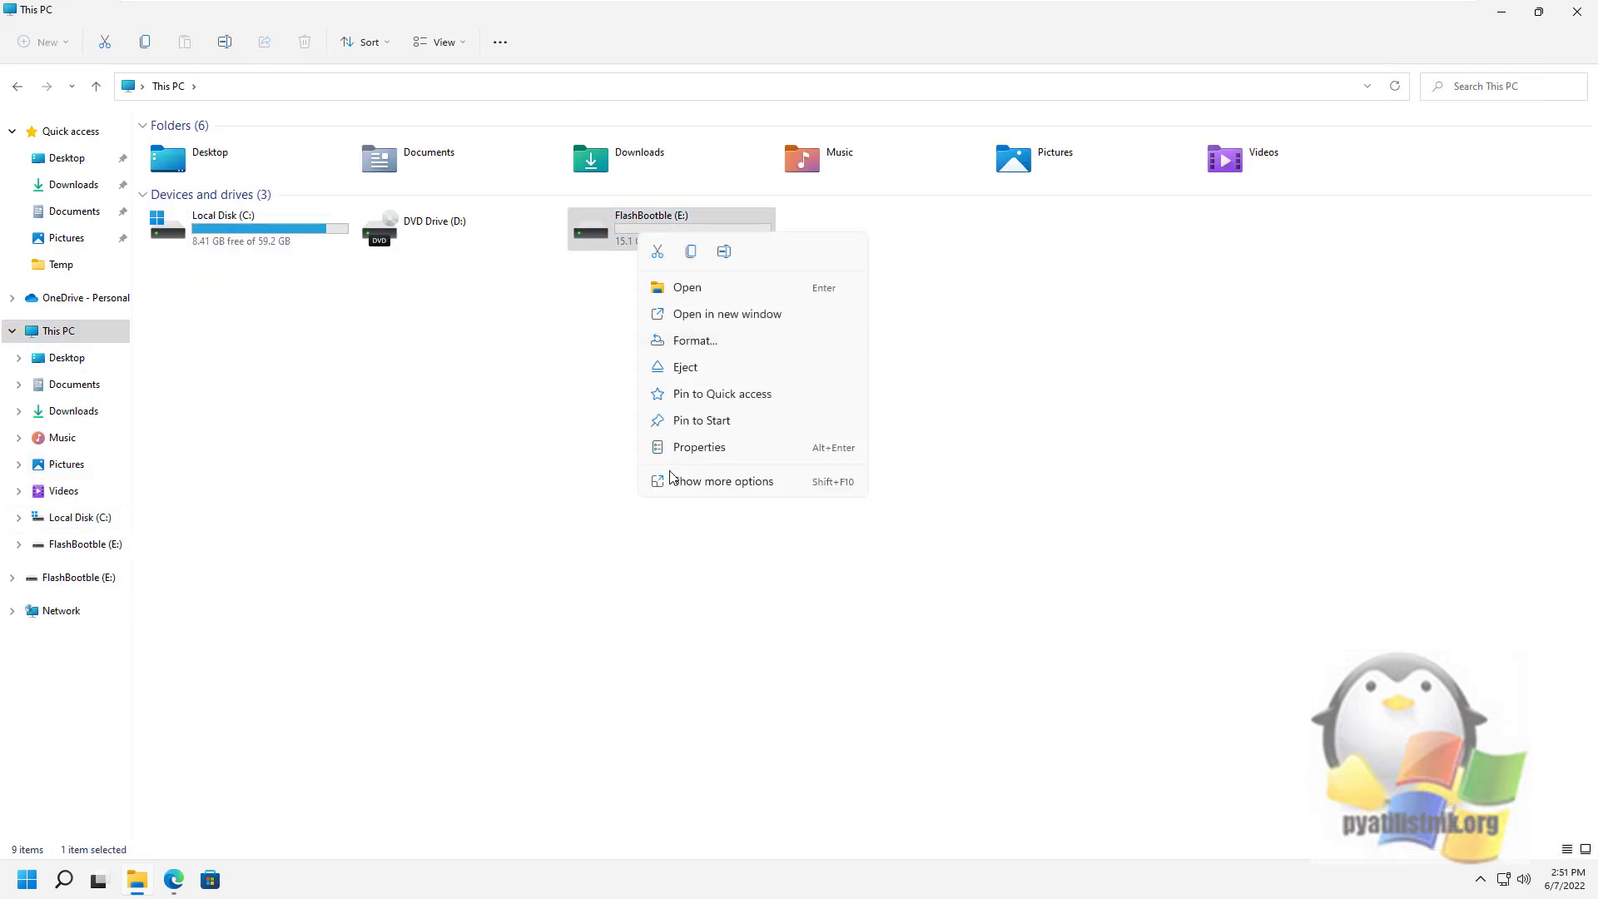
pyautogui.click(708, 478)
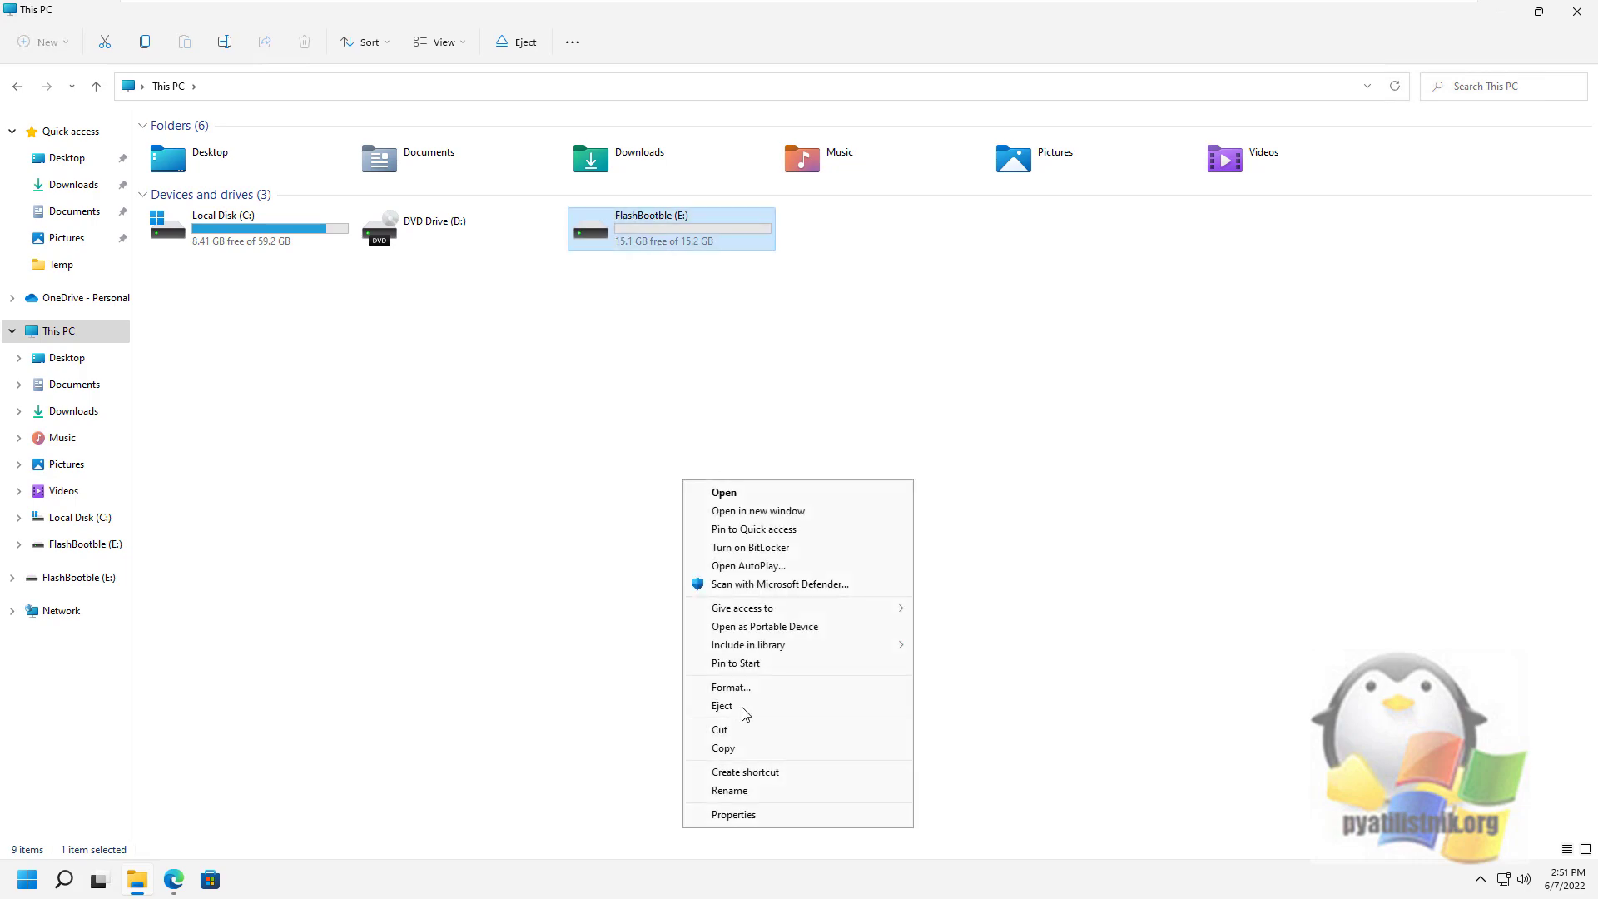
pyautogui.click(741, 820)
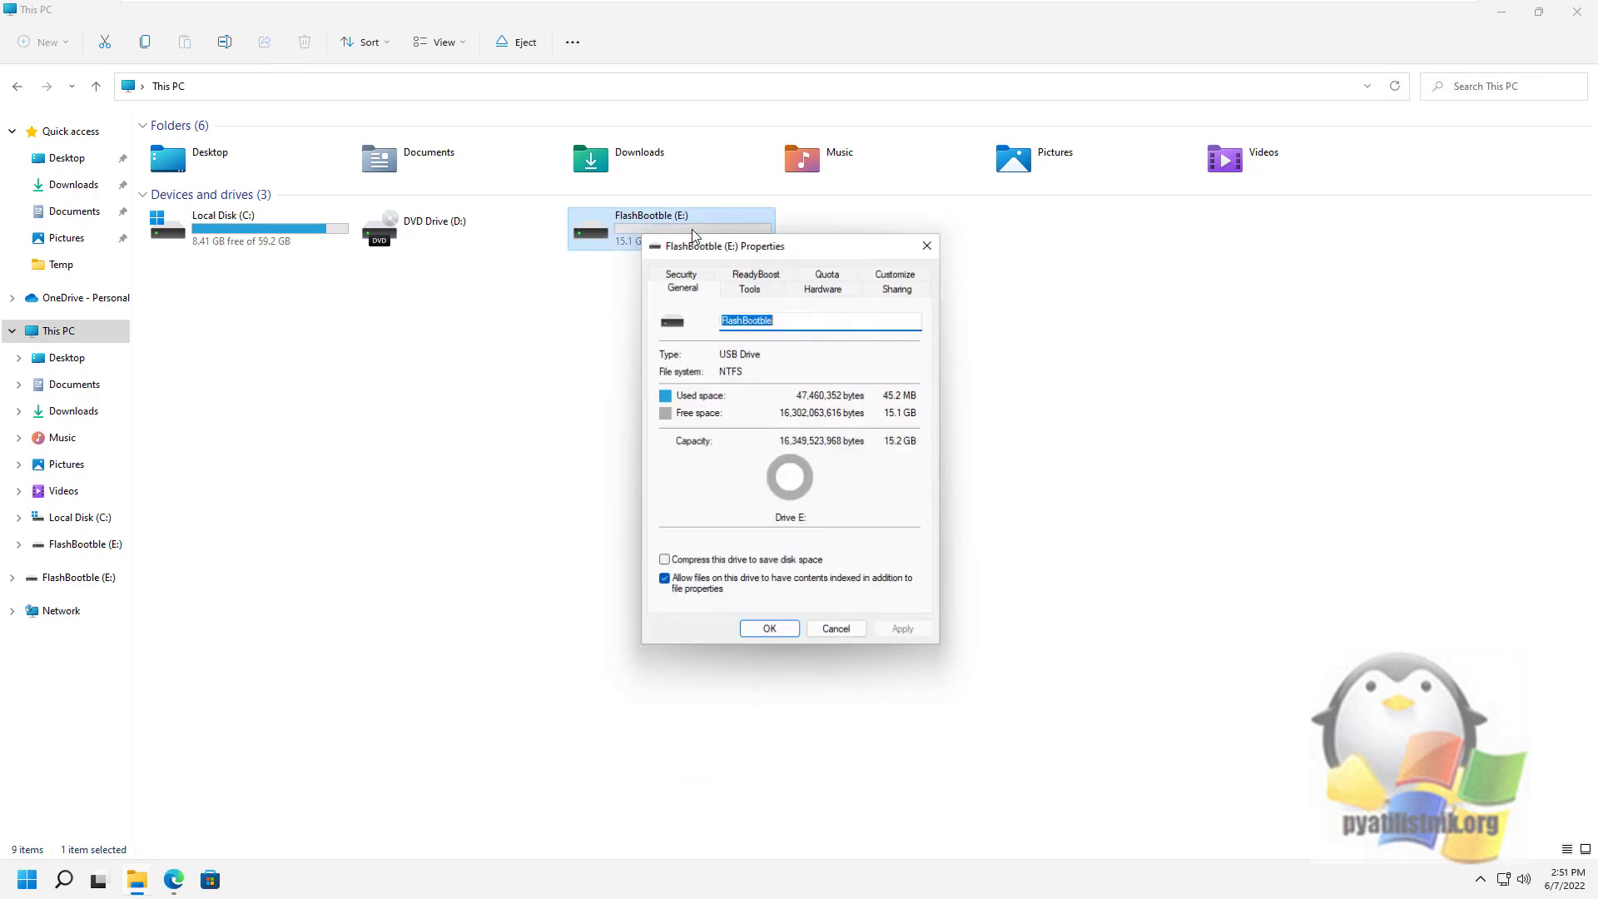
pyautogui.click(928, 244)
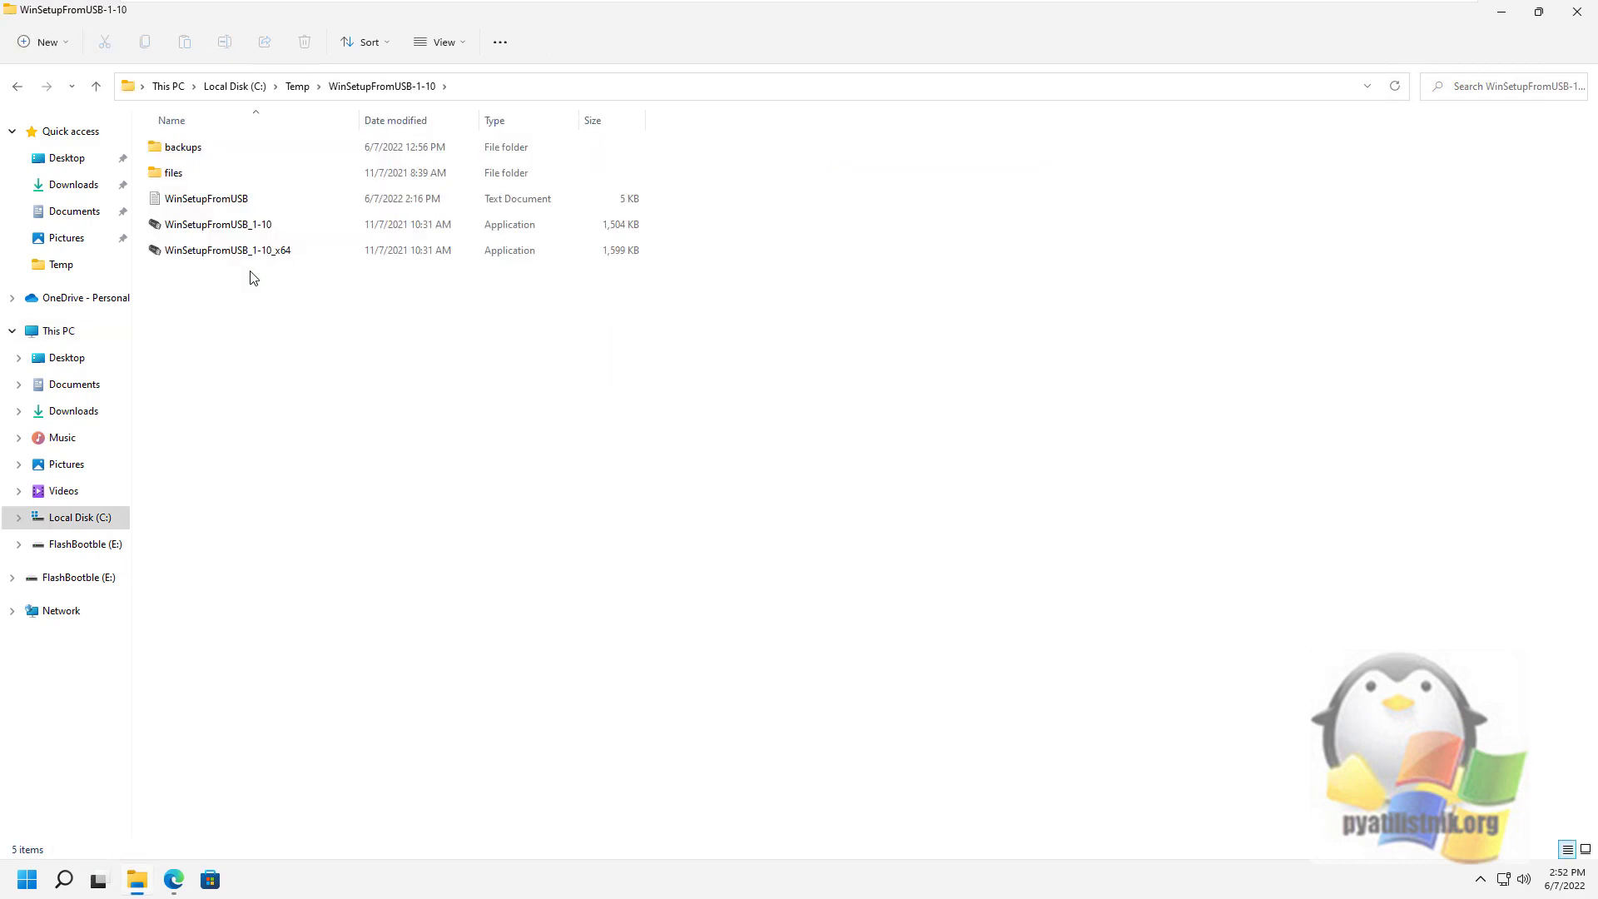
# Run WinSetupFromUSB_1-10_x64 as administrator, approving the permission prompt
pyautogui.click(260, 252)
pyautogui.rightClick(263, 253)
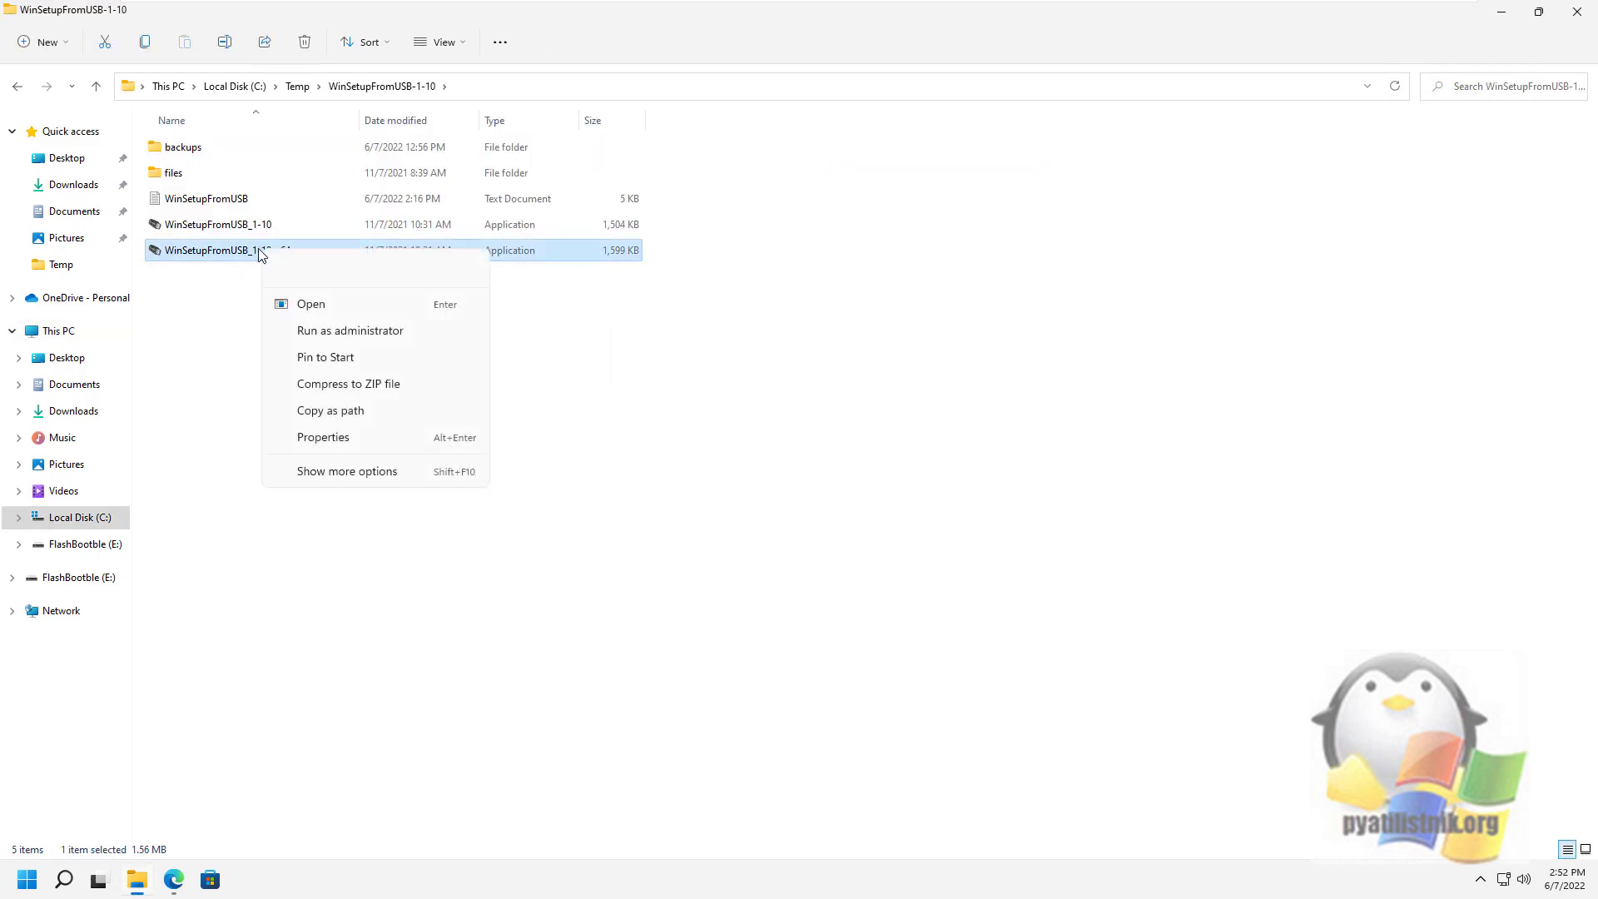
pyautogui.click(308, 332)
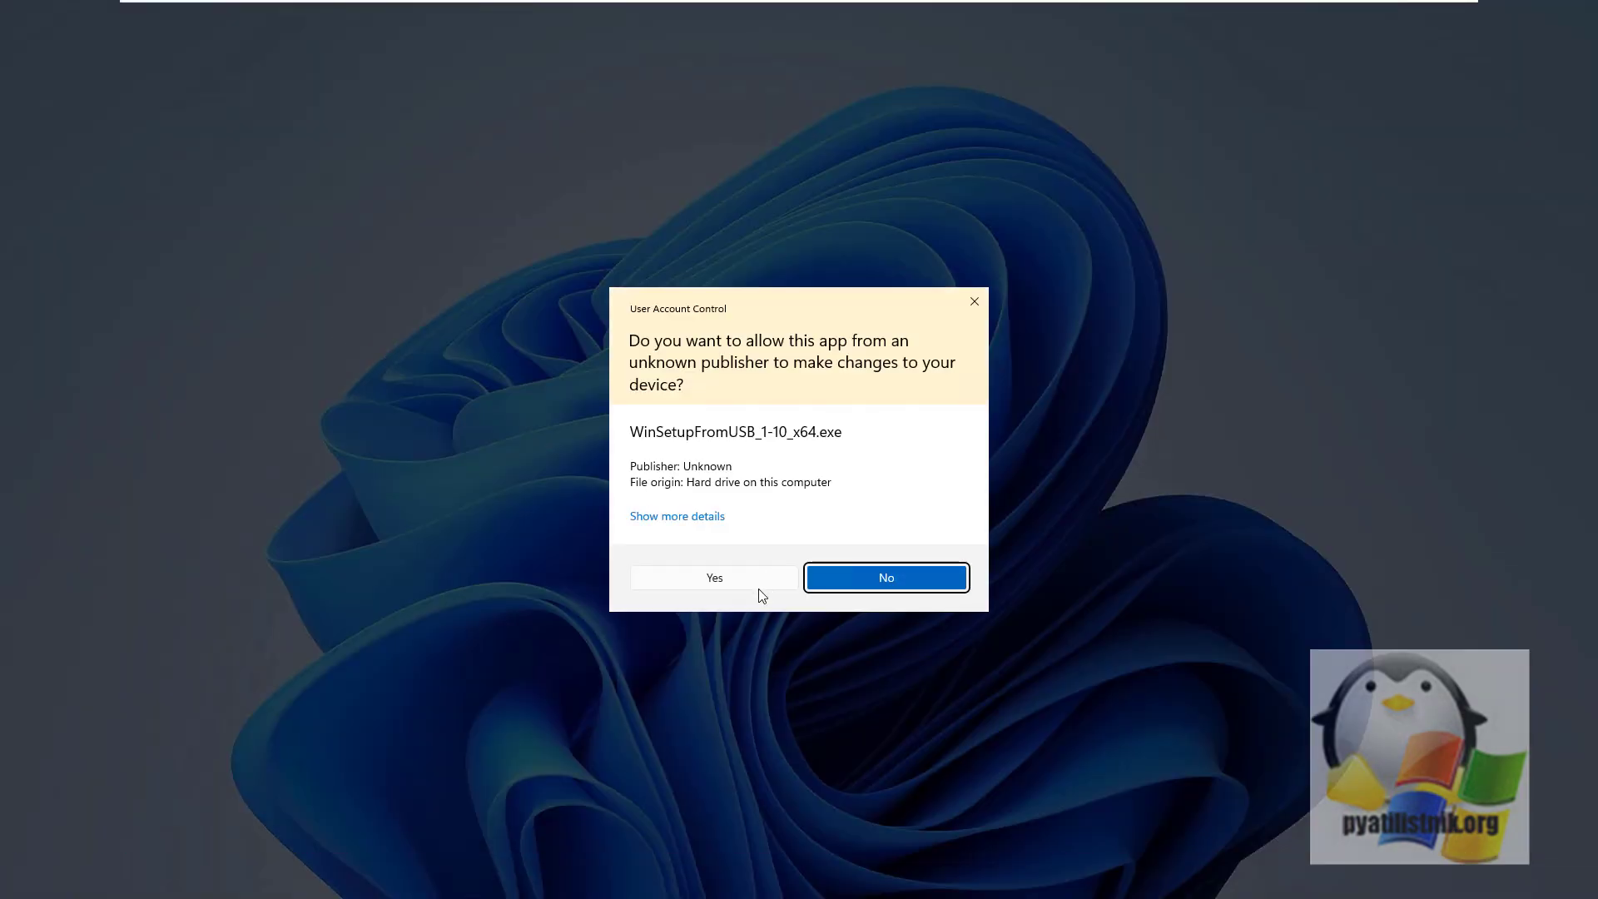
pyautogui.click(753, 583)
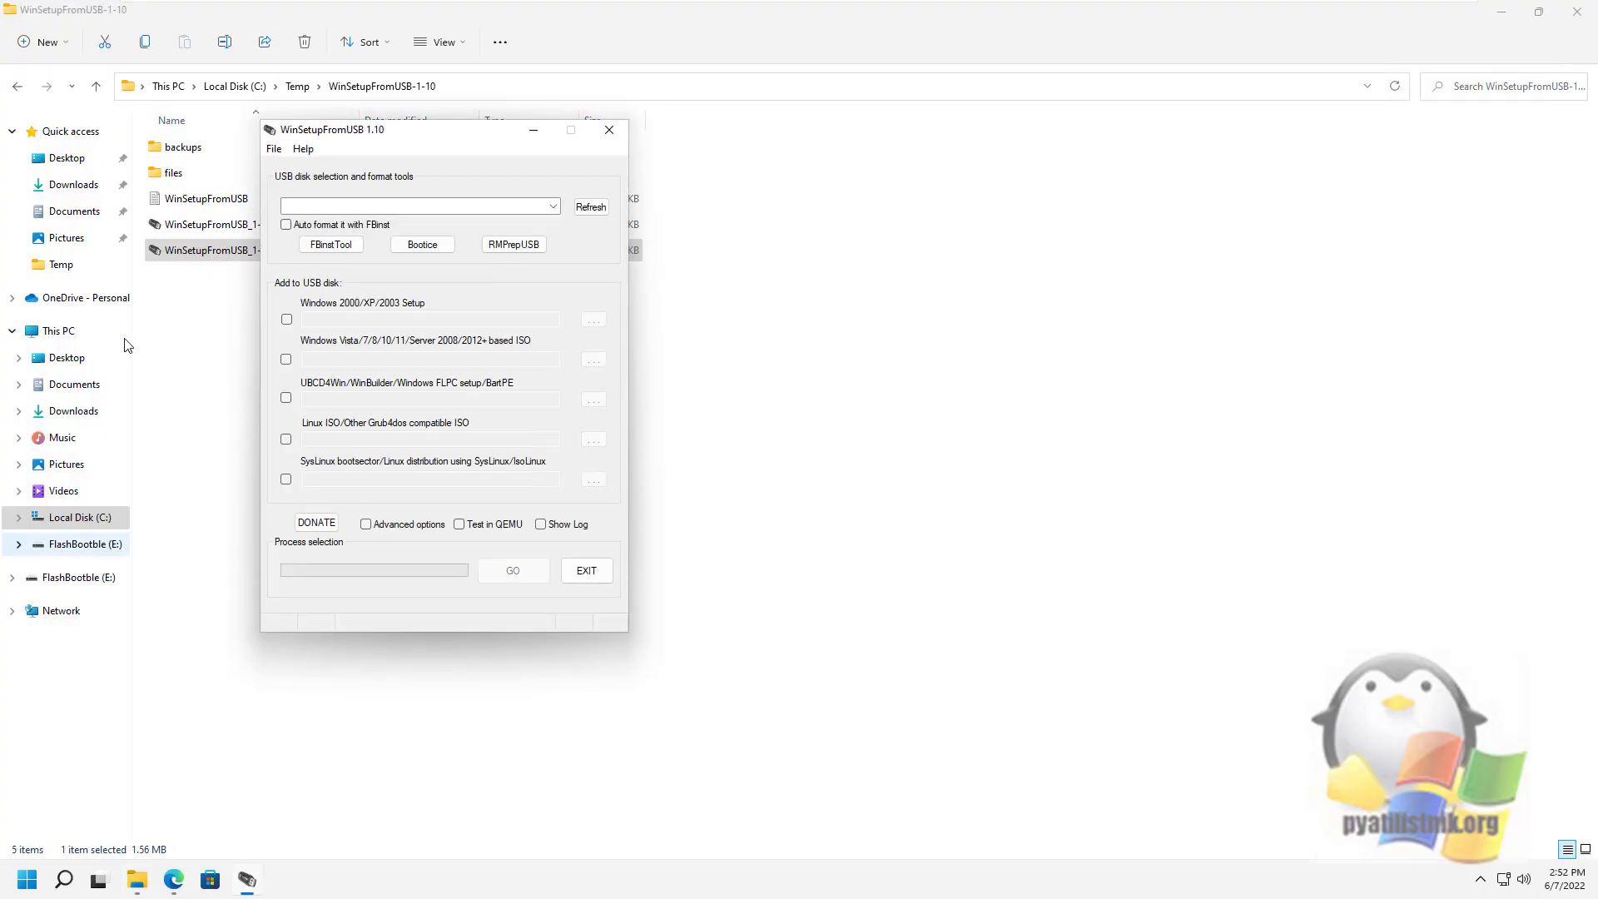
# Target the E: Generic Flash Disk and enable FBinst auto-format with the FAT32 file system
pyautogui.click(556, 207)
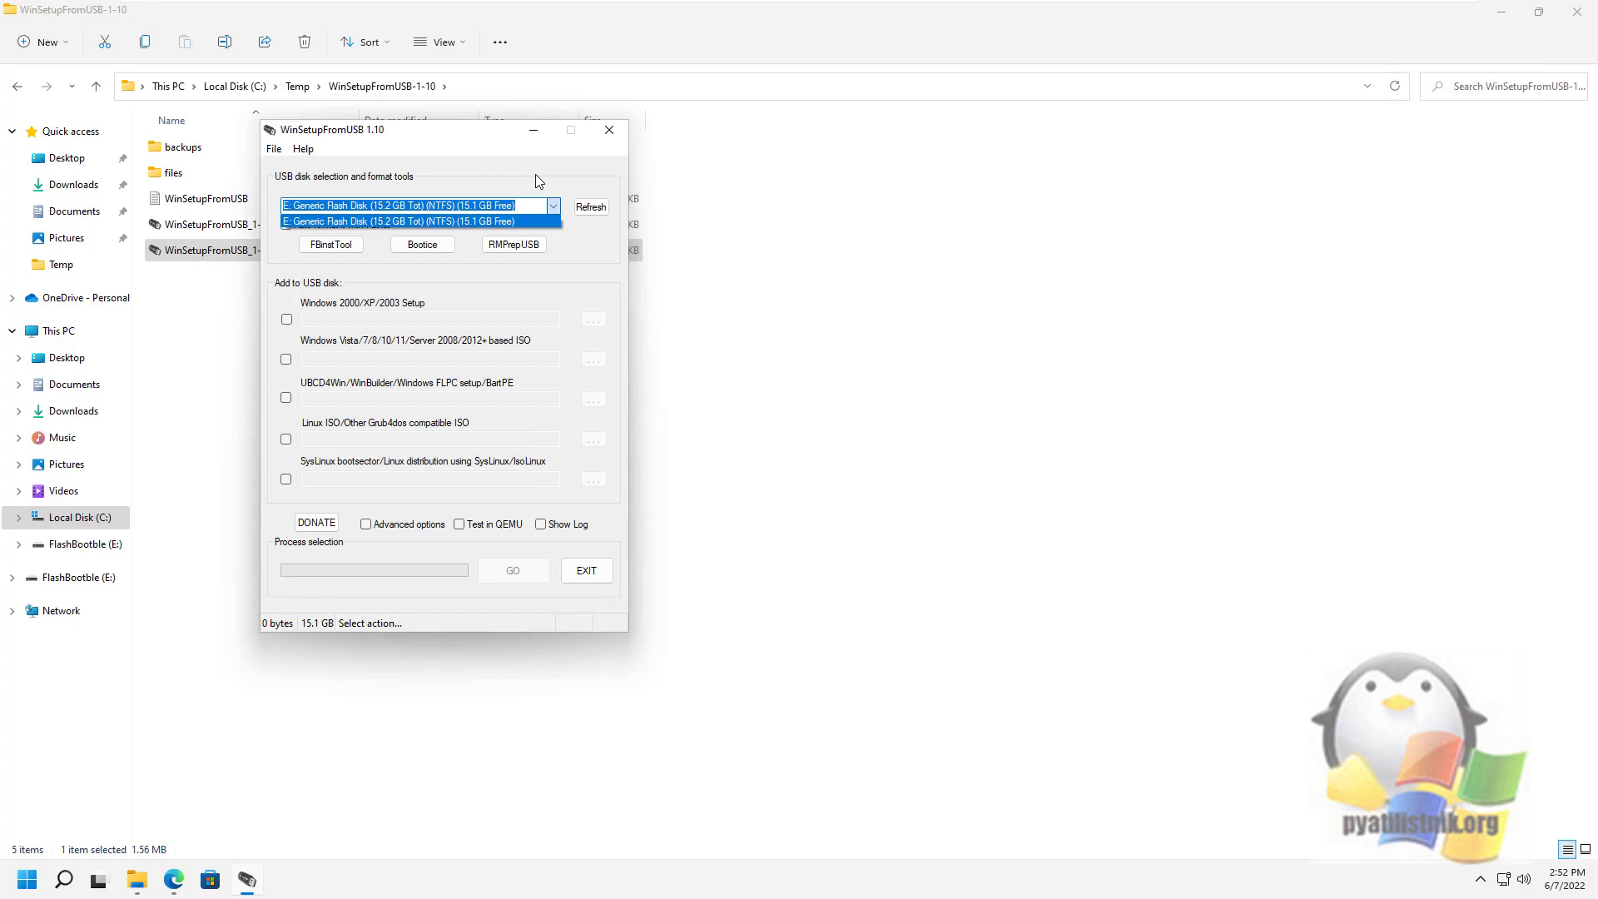
pyautogui.click(536, 173)
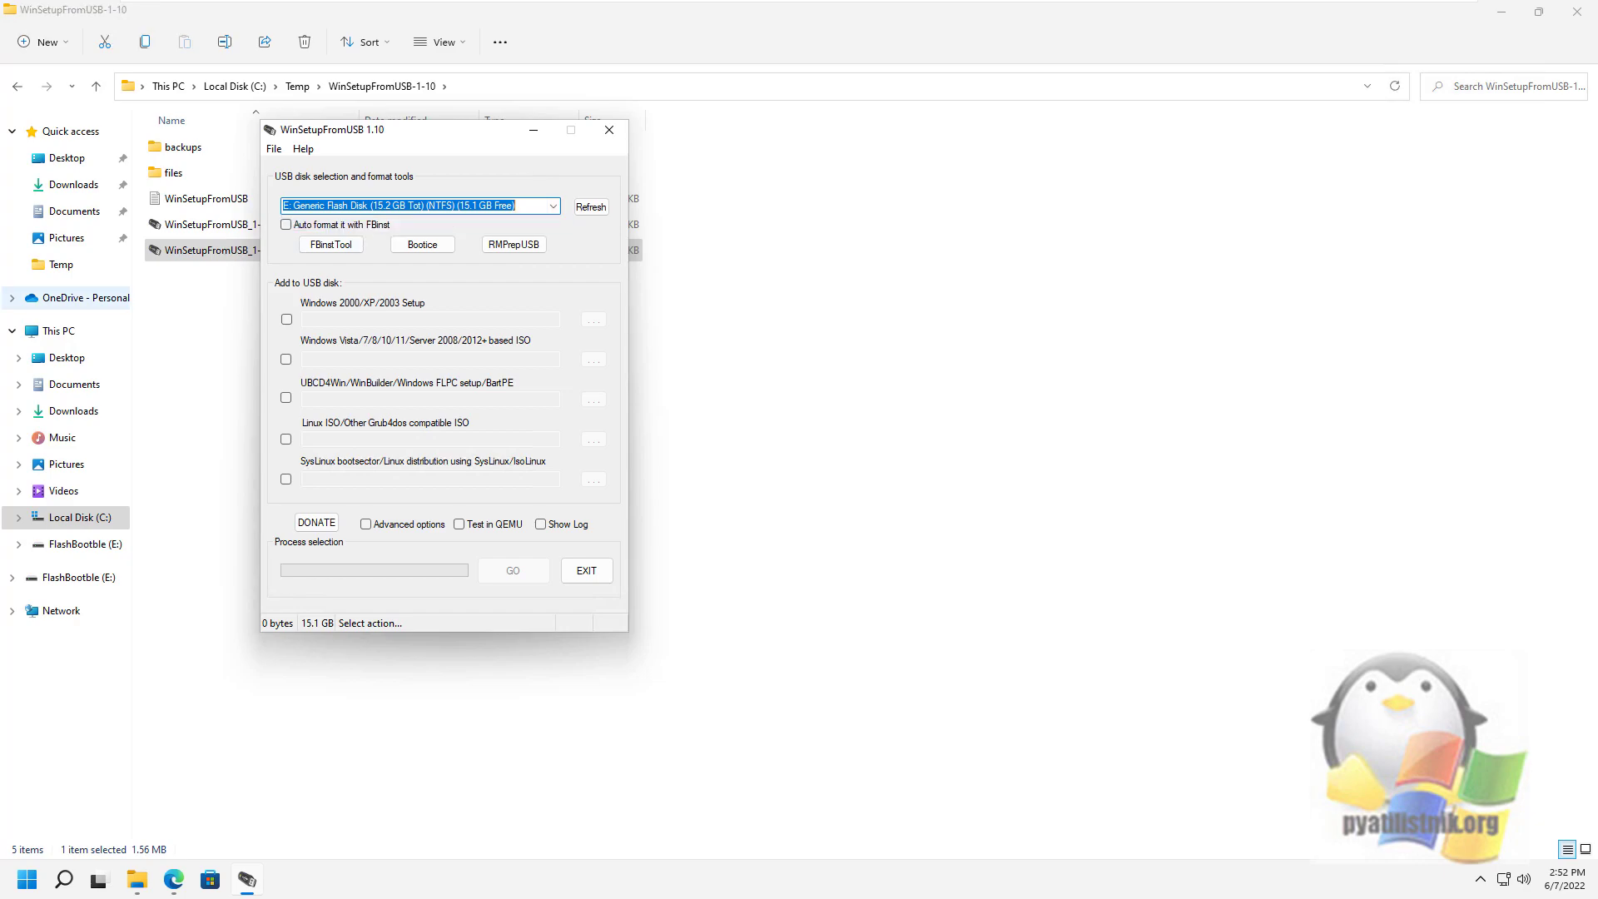
pyautogui.click(286, 225)
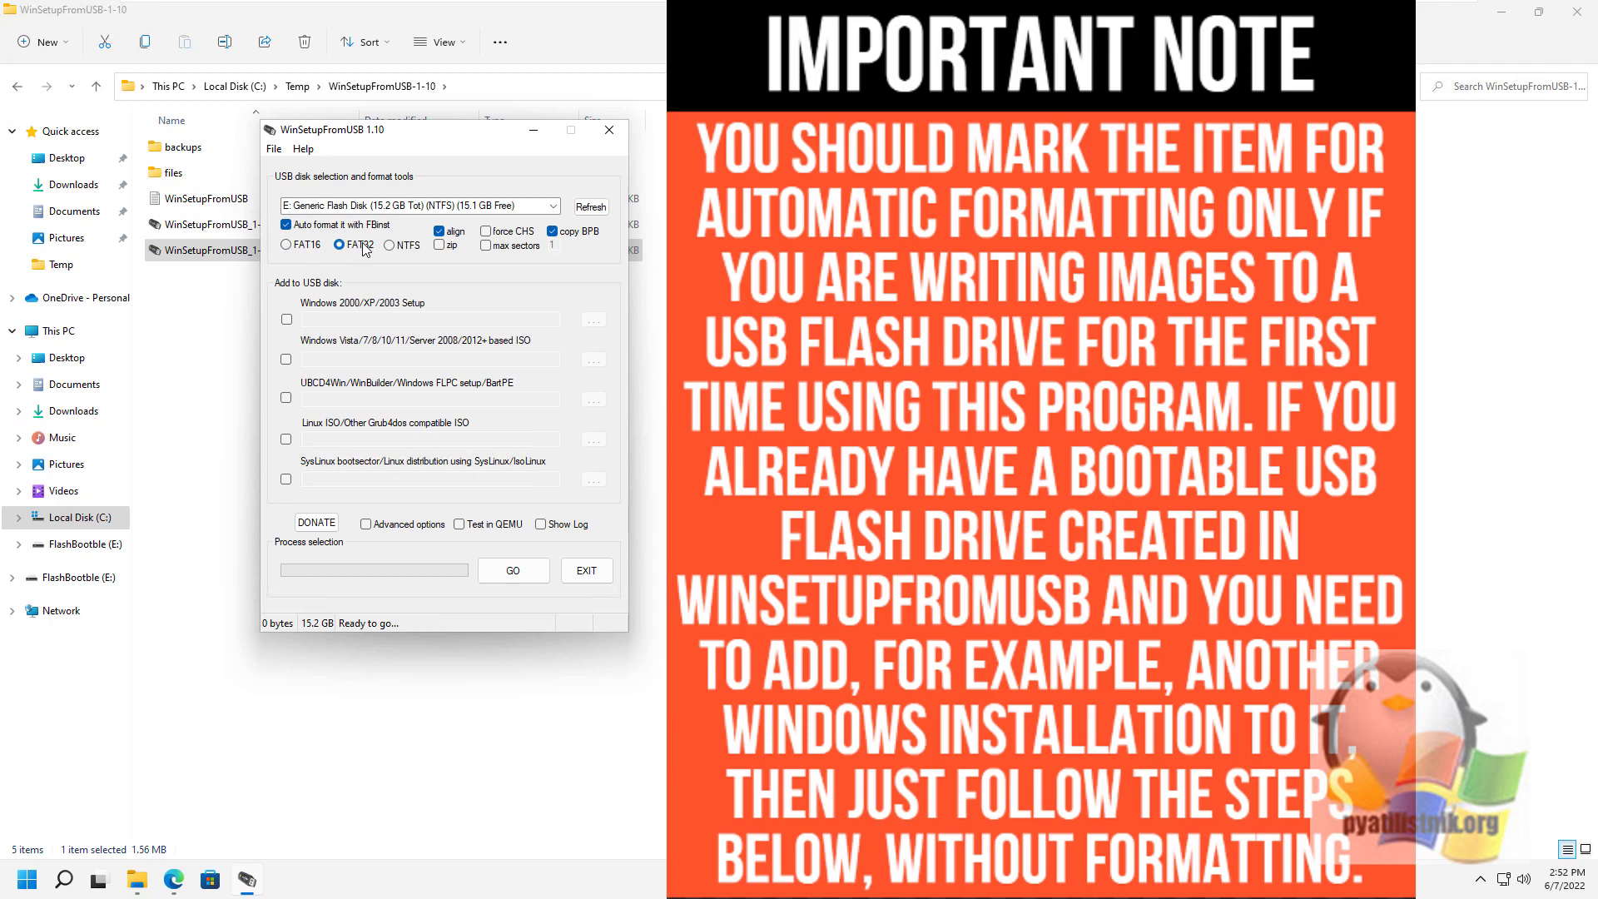
pyautogui.click(389, 245)
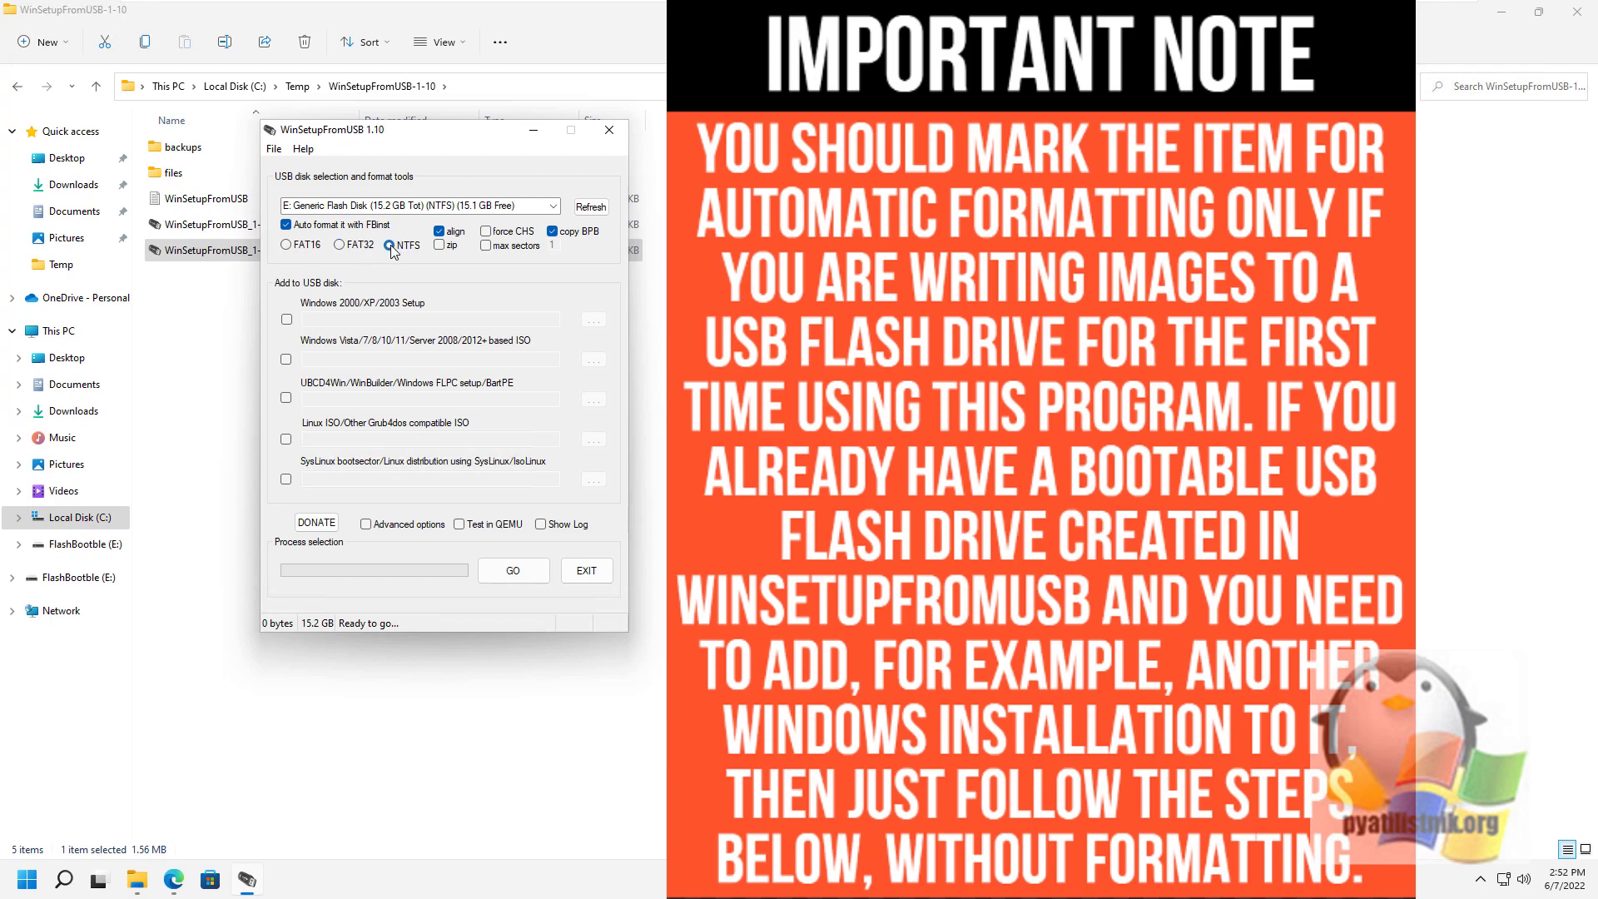
pyautogui.click(347, 247)
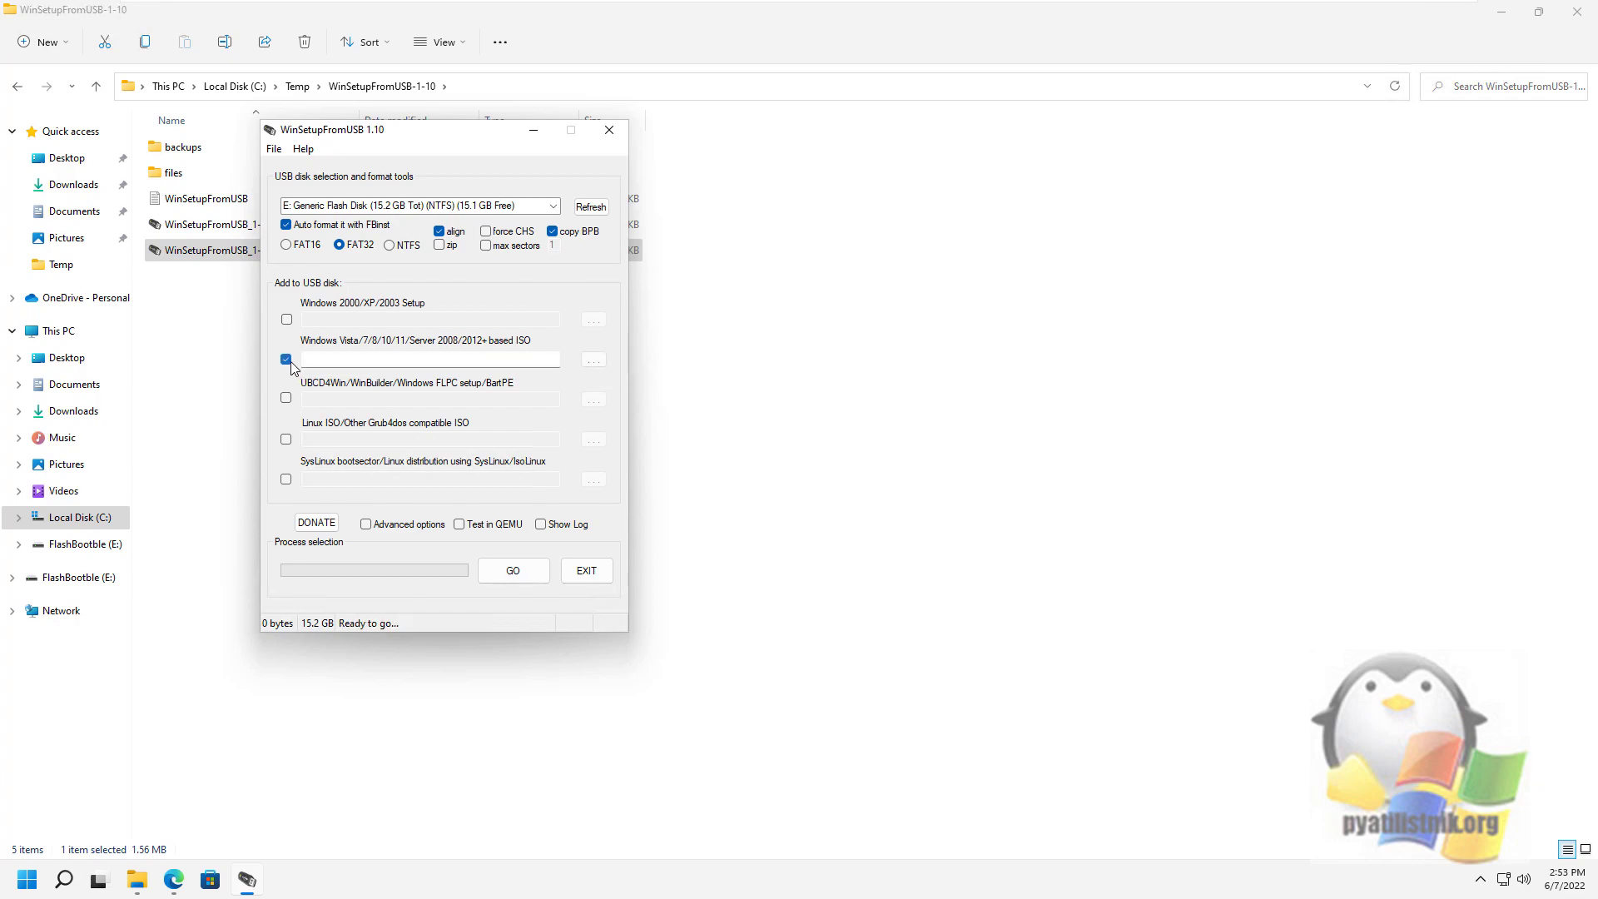
# Add the Windows Server 2022 ISO from Temp as the Windows Vista/7/8/10/11/Server source
pyautogui.click(286, 359)
pyautogui.click(594, 359)
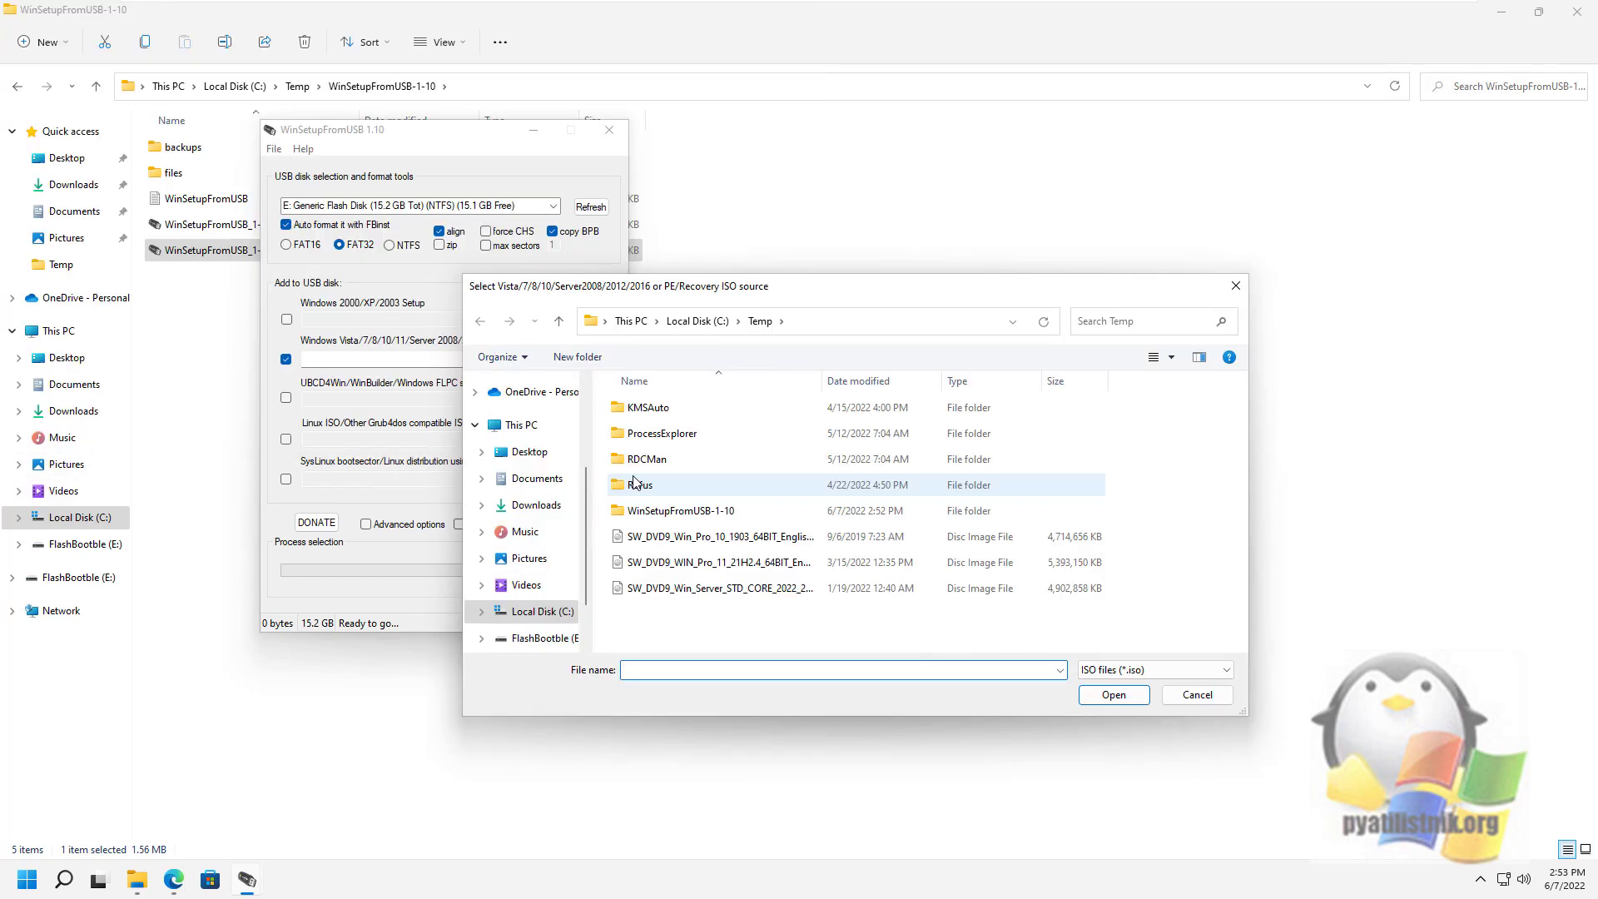
pyautogui.moveTo(823, 380); pyautogui.dragTo(977, 381)
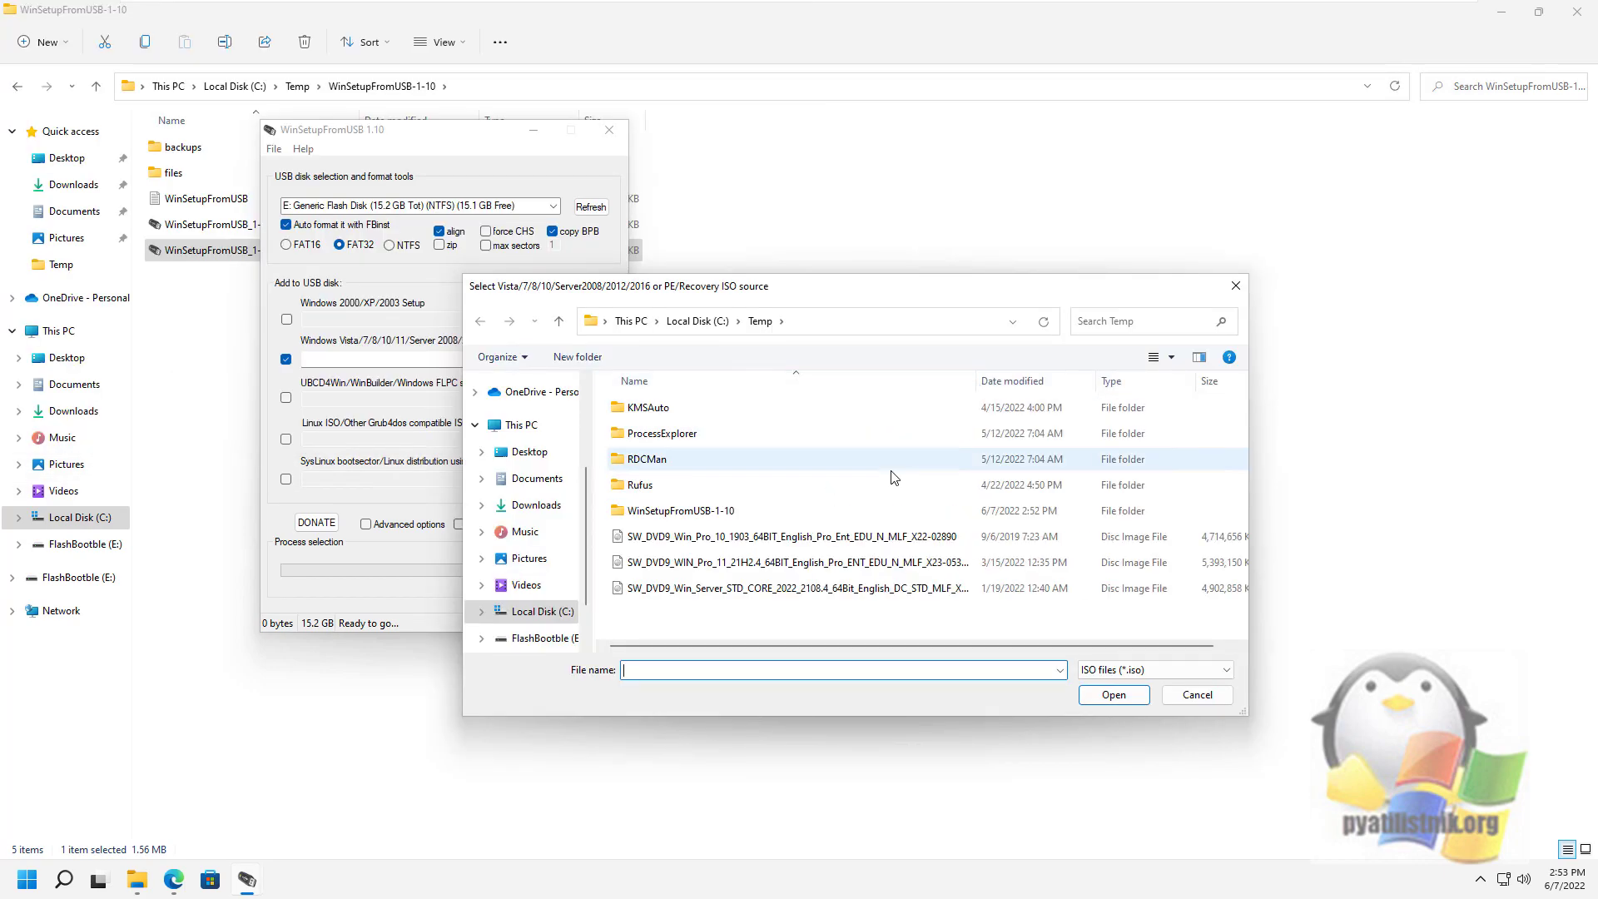
pyautogui.click(860, 591)
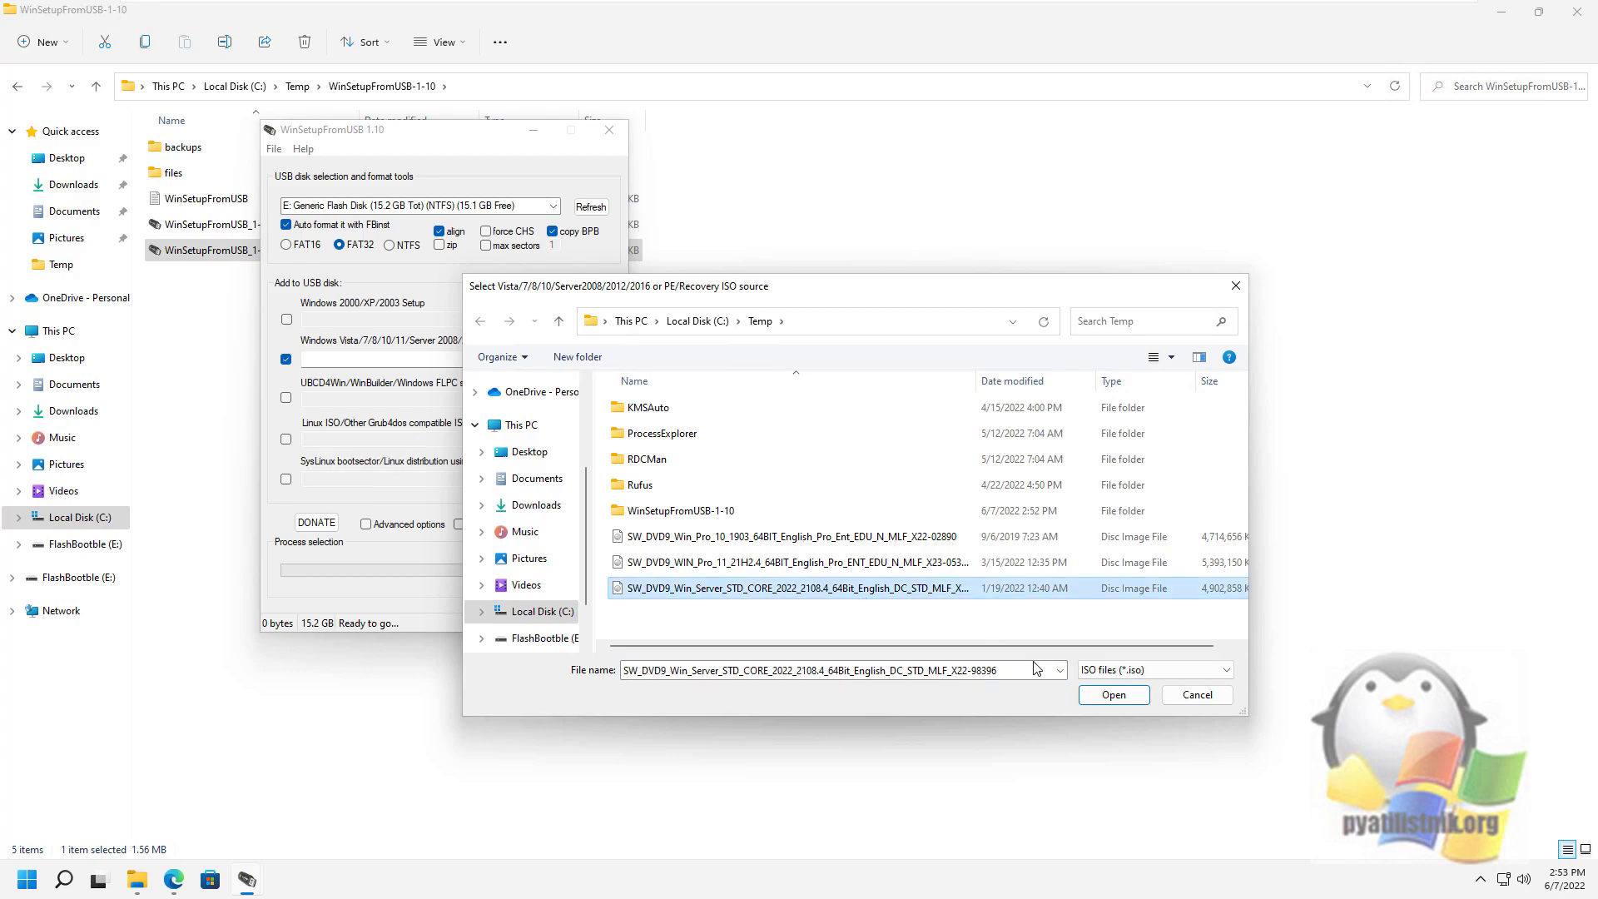
pyautogui.click(1113, 694)
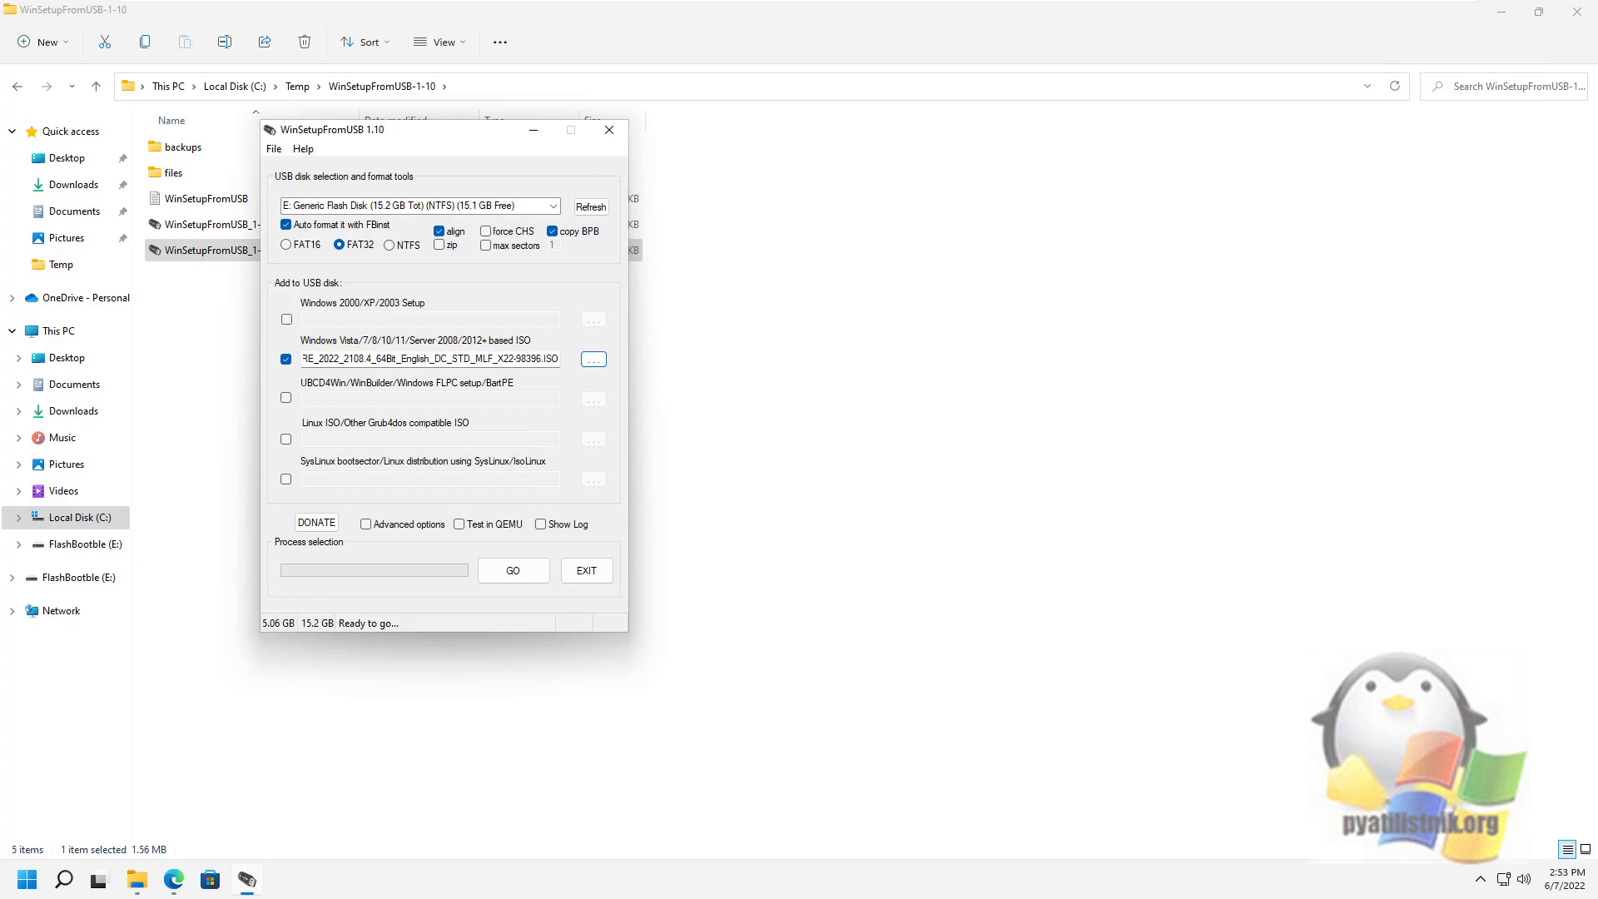
pyautogui.click(366, 525)
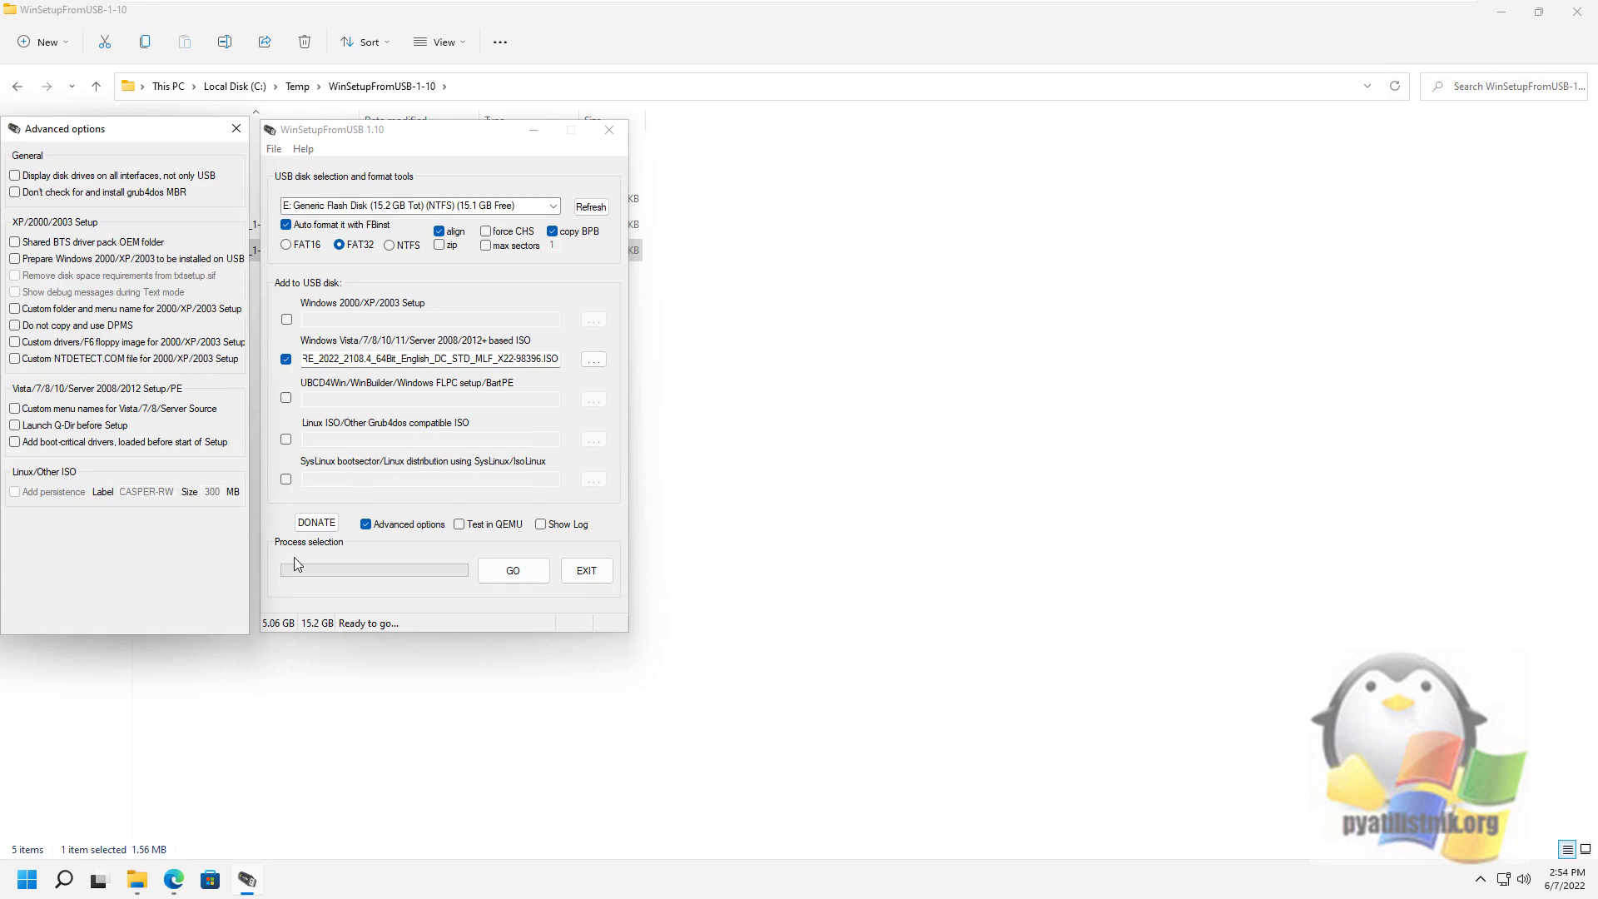
pyautogui.click(413, 525)
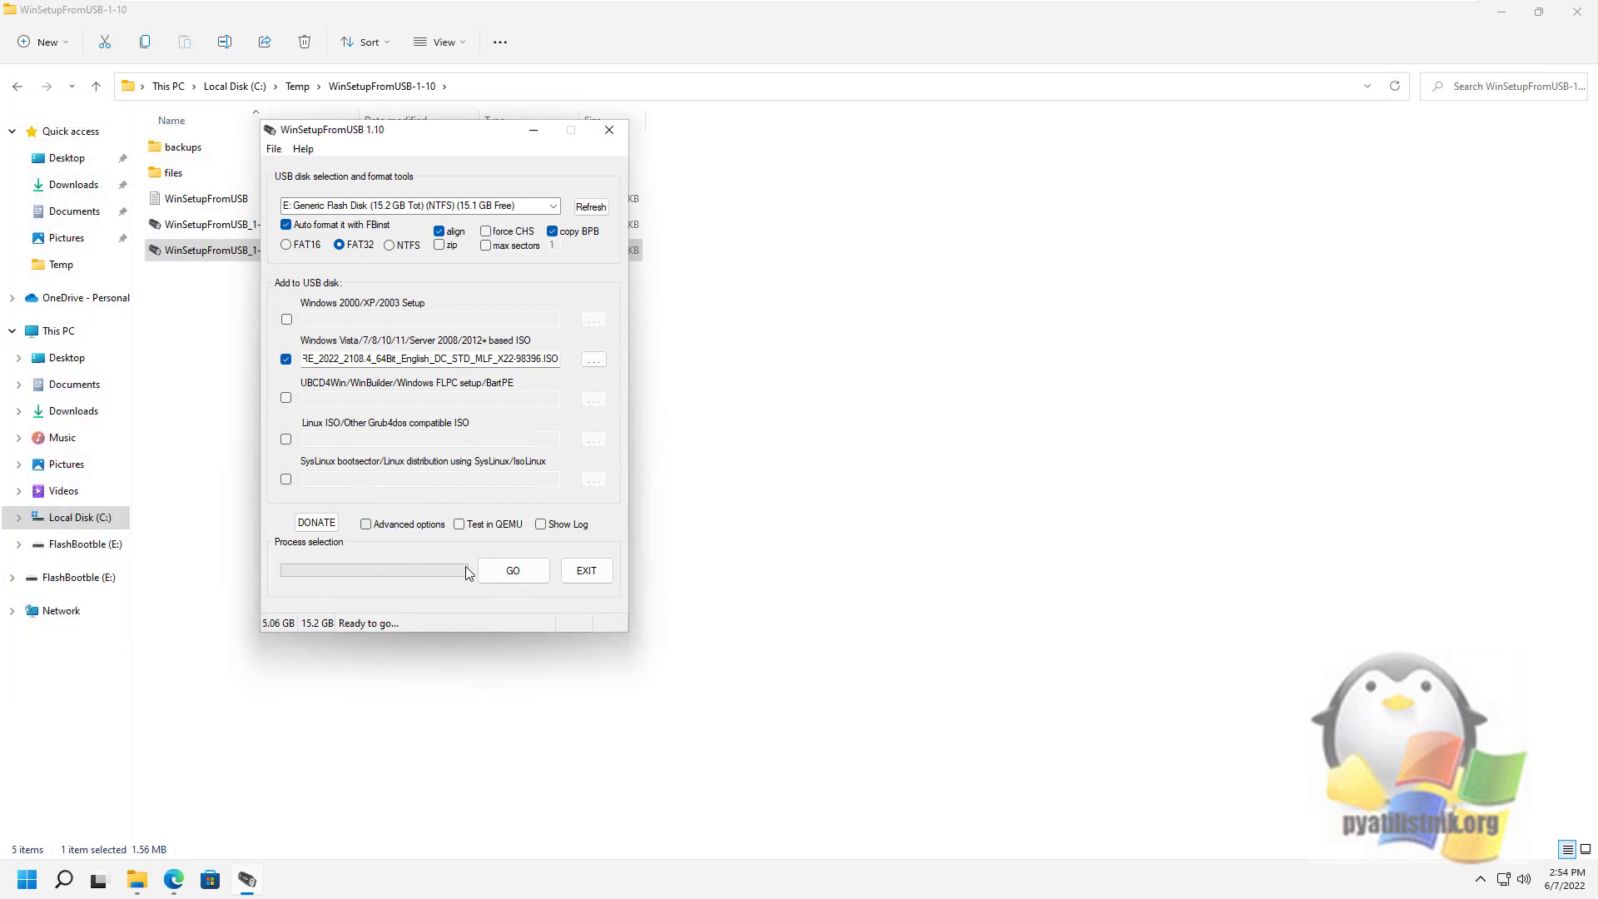
# Start writing with GO and accept both the erase-data and repartition warnings
pyautogui.click(522, 577)
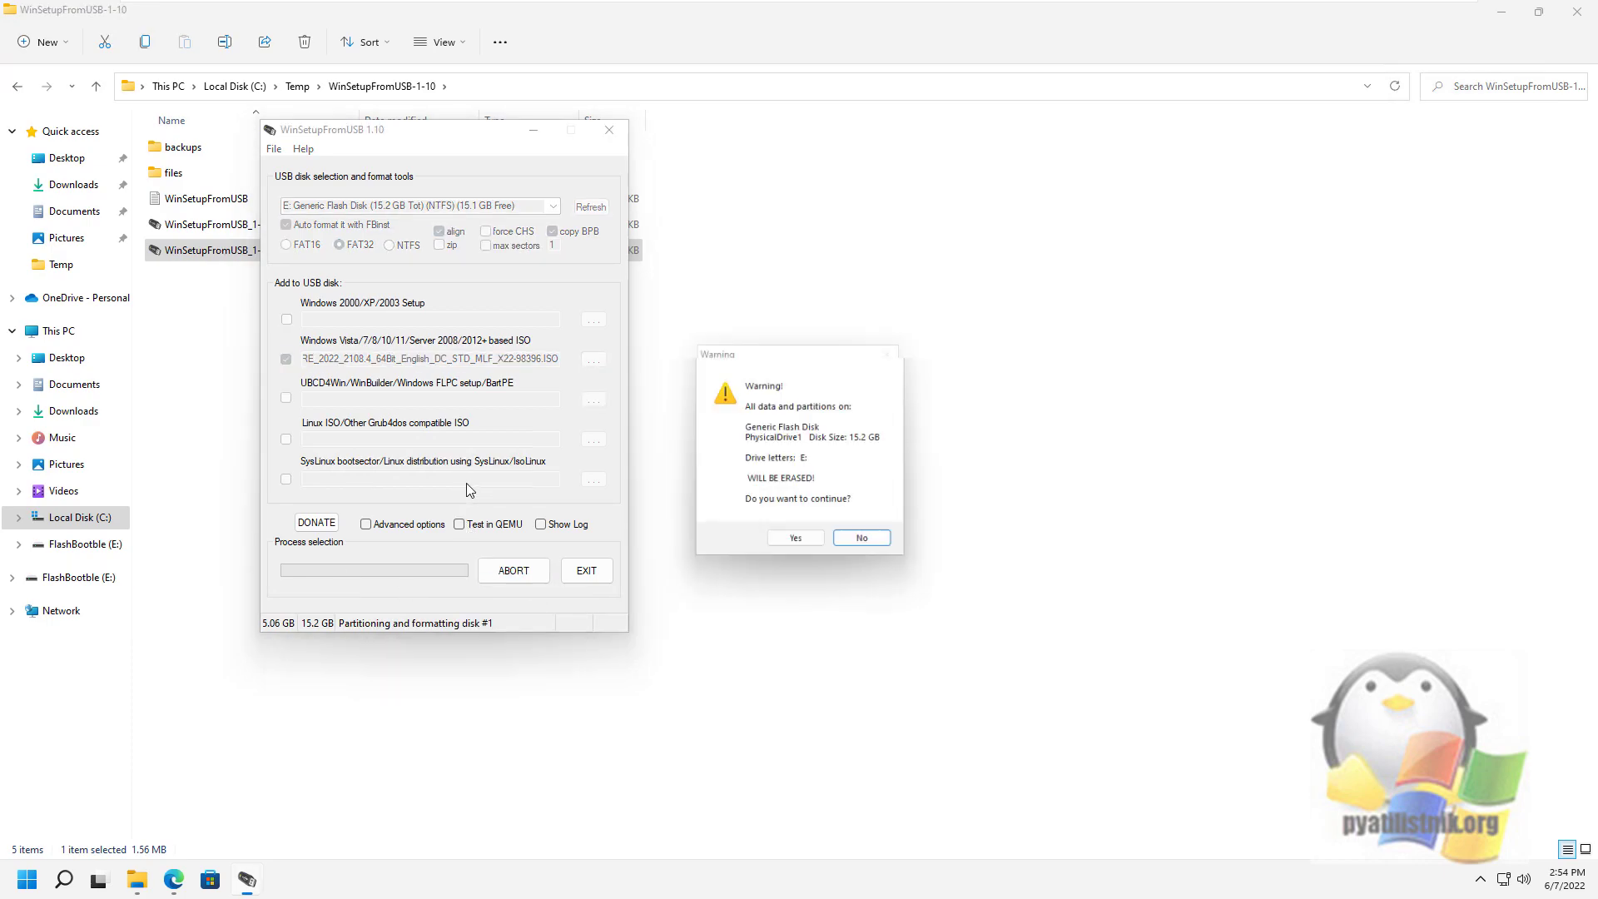
pyautogui.click(798, 547)
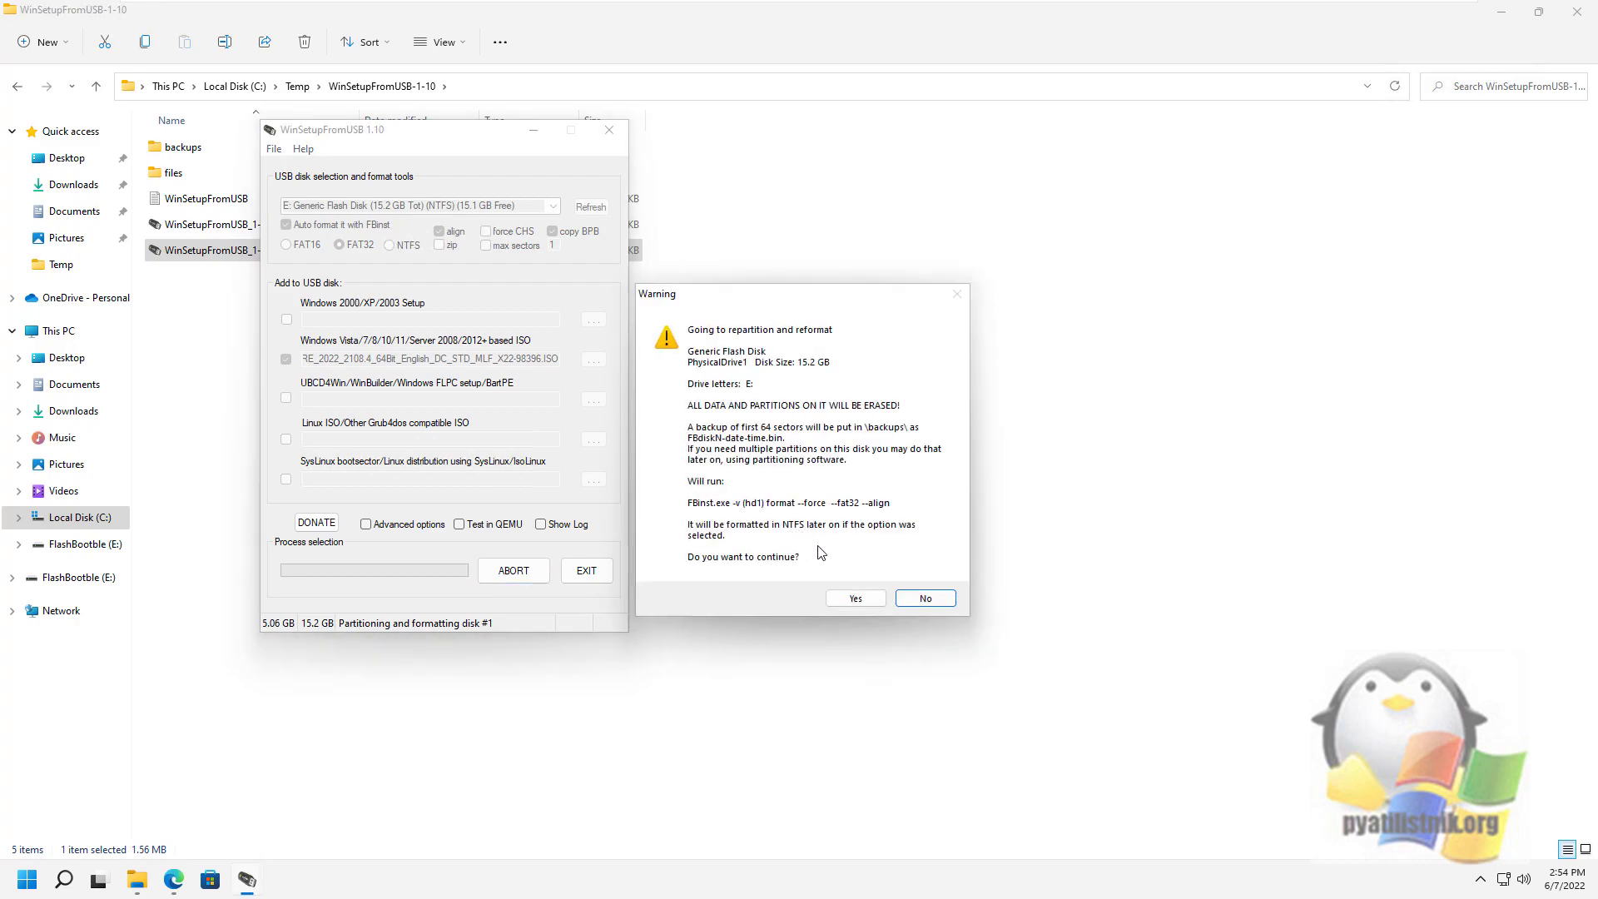
pyautogui.click(855, 600)
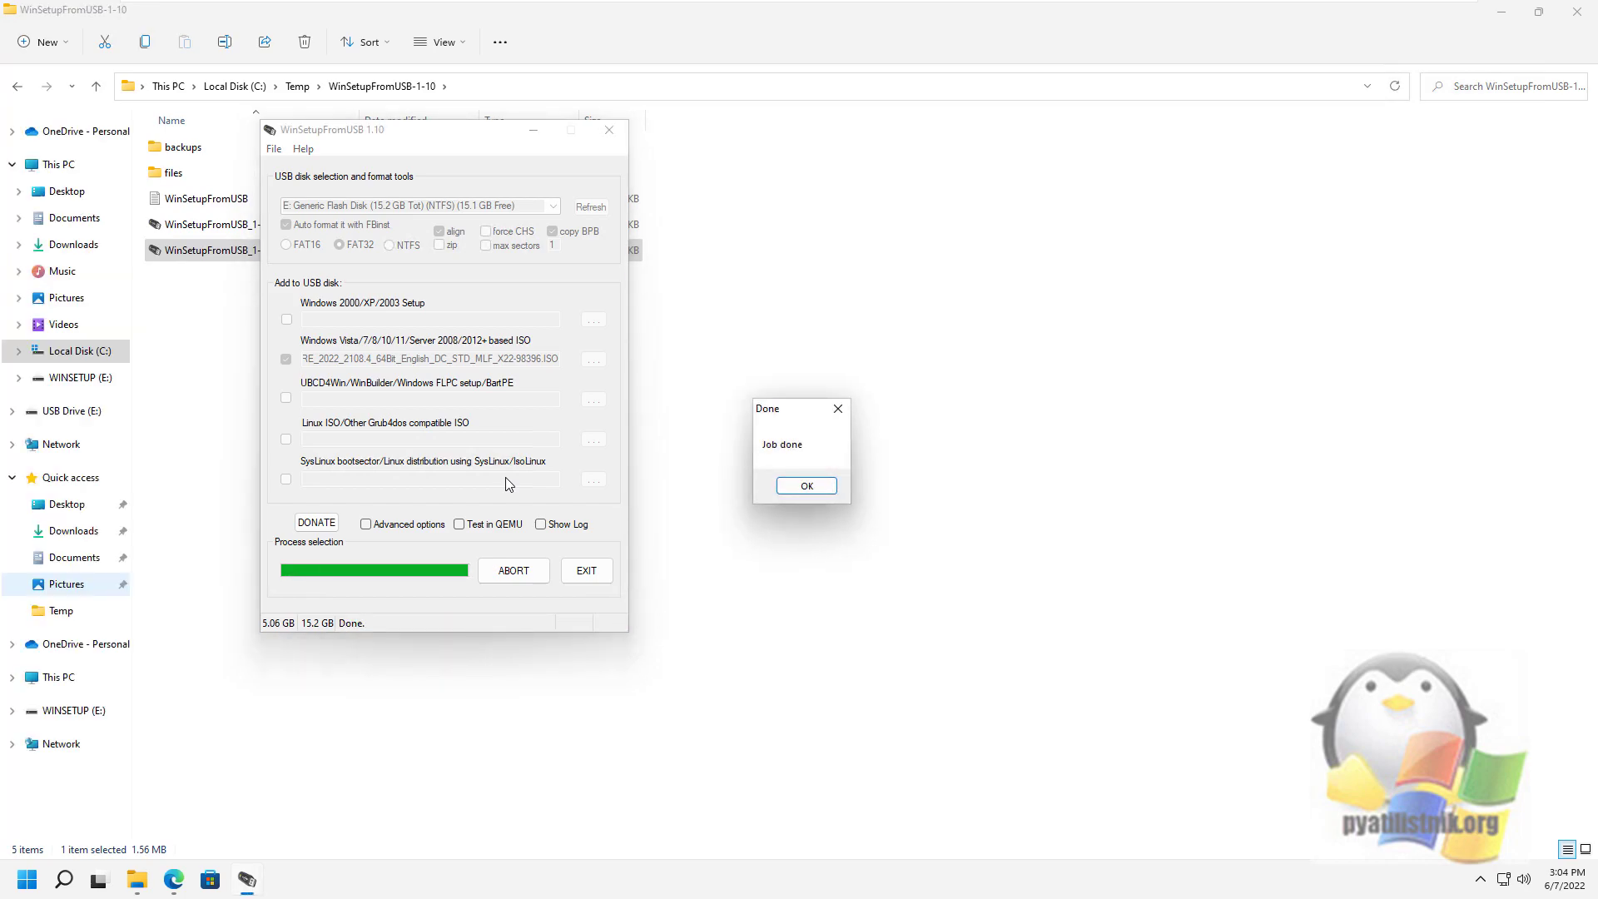
# Dismiss the Job done message and reselect the Generic Flash Disk E: drive in WinSetupFromUSB
pyautogui.click(807, 487)
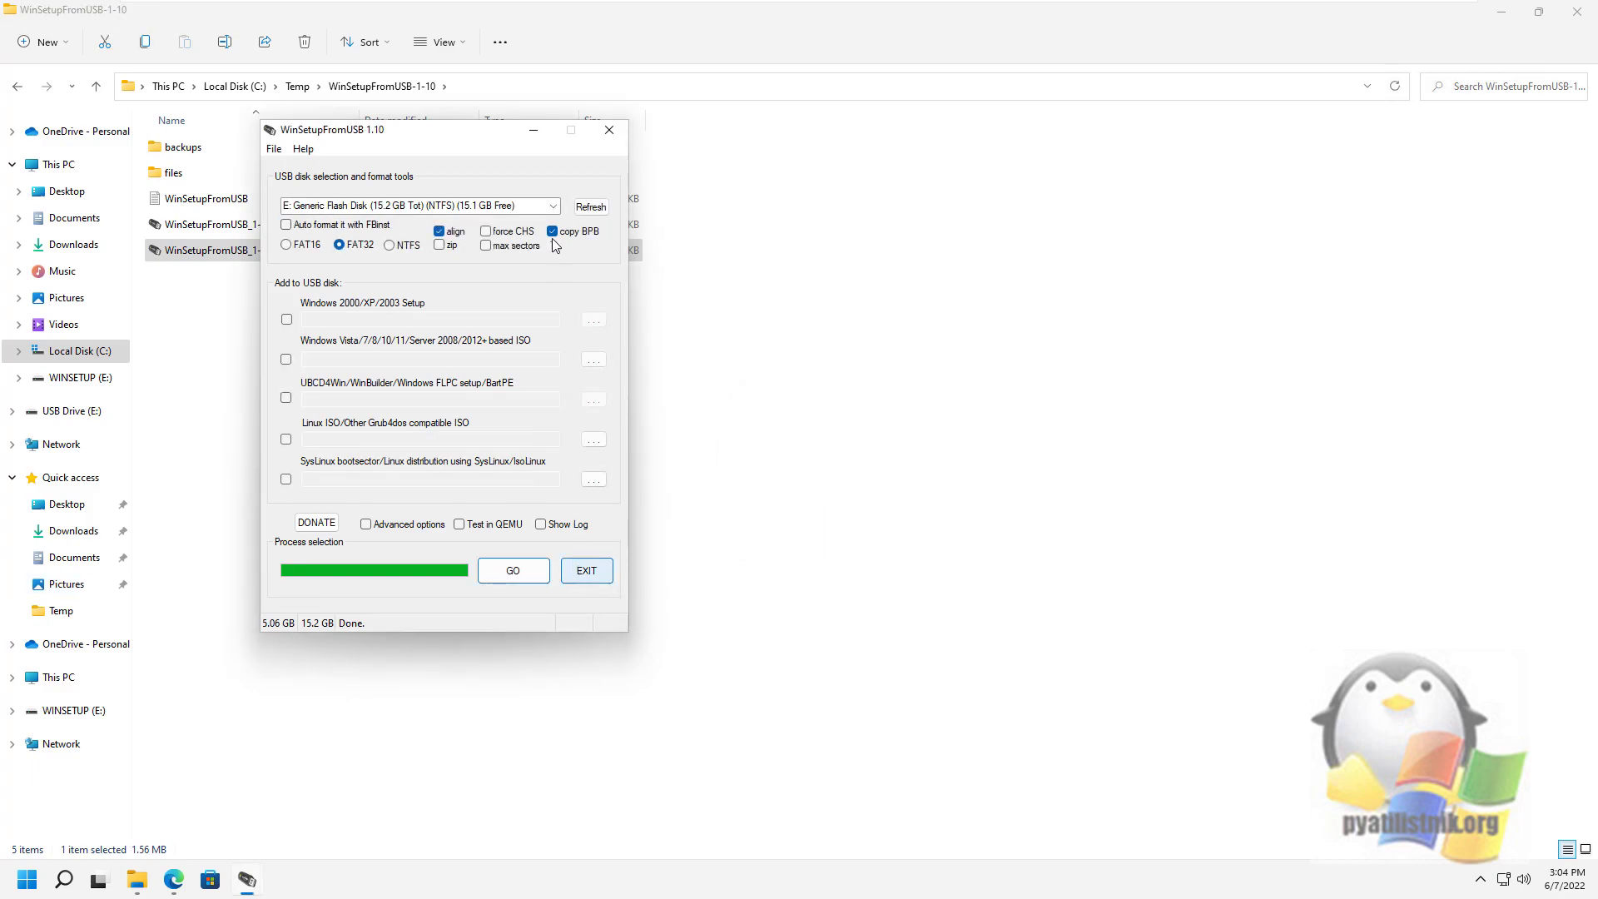
pyautogui.moveTo(462, 138); pyautogui.dragTo(642, 153)
pyautogui.click(729, 223)
pyautogui.click(712, 233)
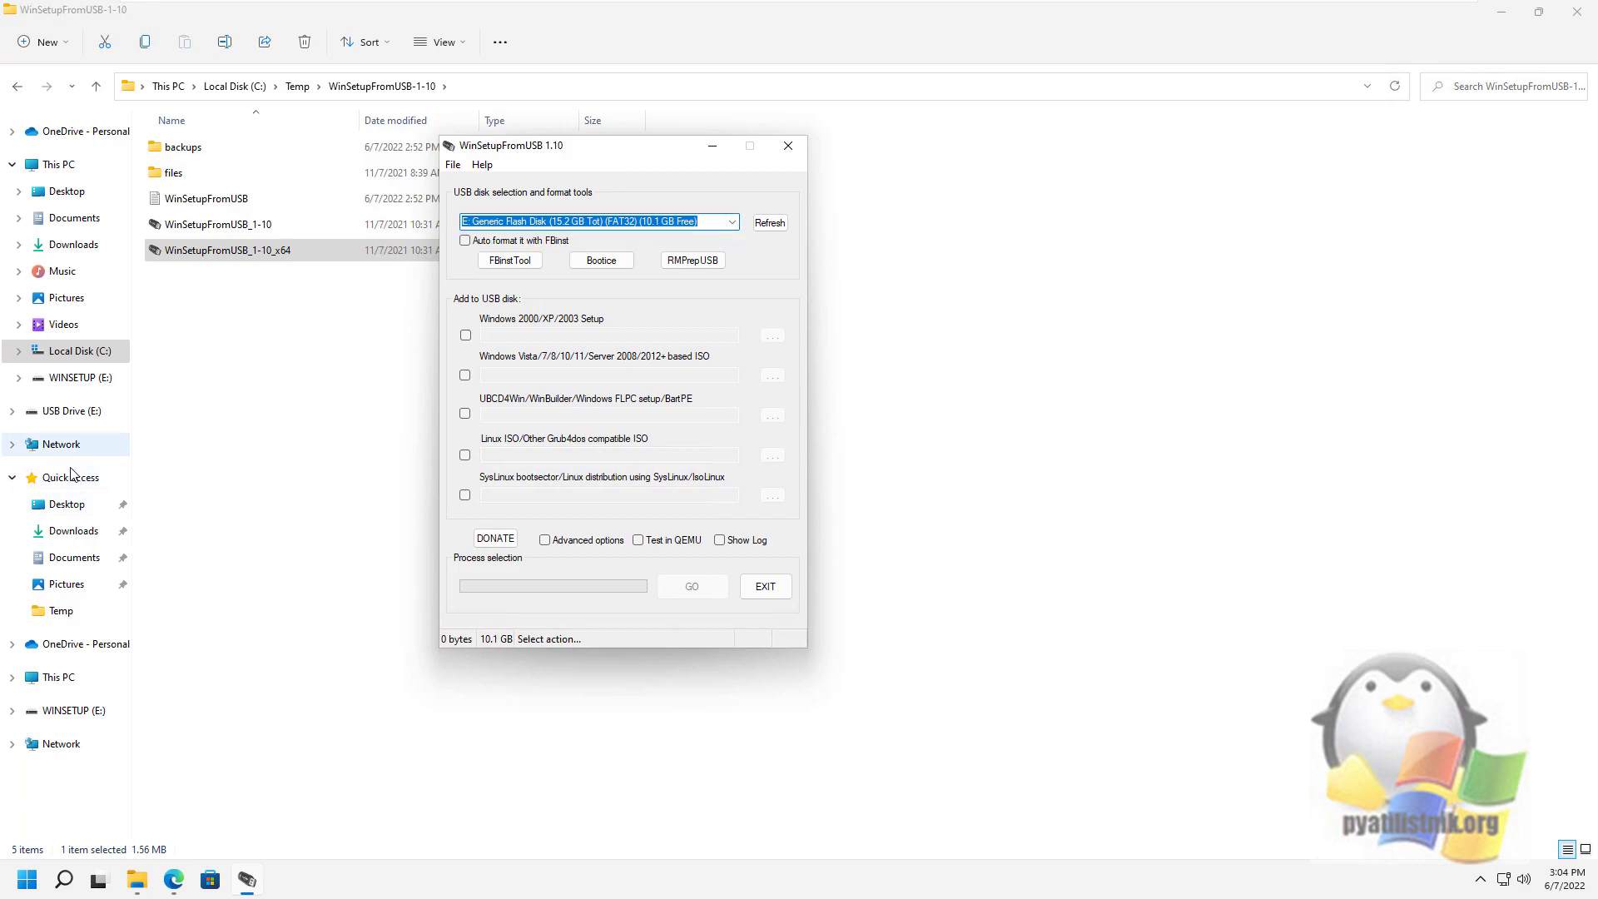
# Browse USB Drive (E:) in Explorer, viewing the WINSETUP folder, then opening the boot folder
pyautogui.click(72, 410)
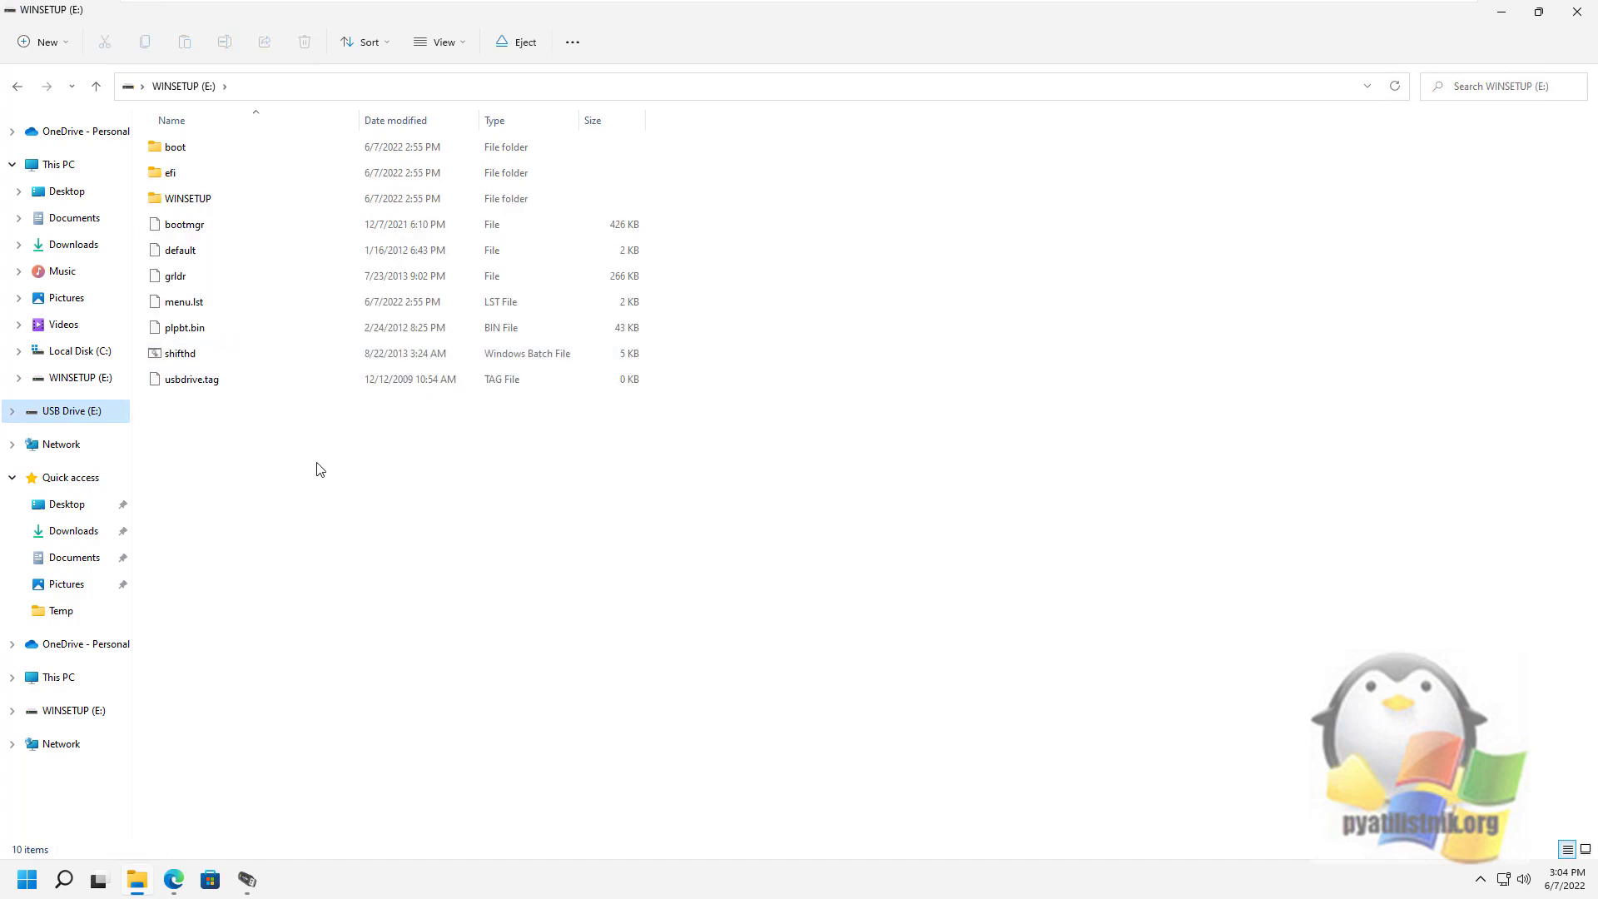
pyautogui.moveTo(329, 465); pyautogui.dragTo(183, 126)
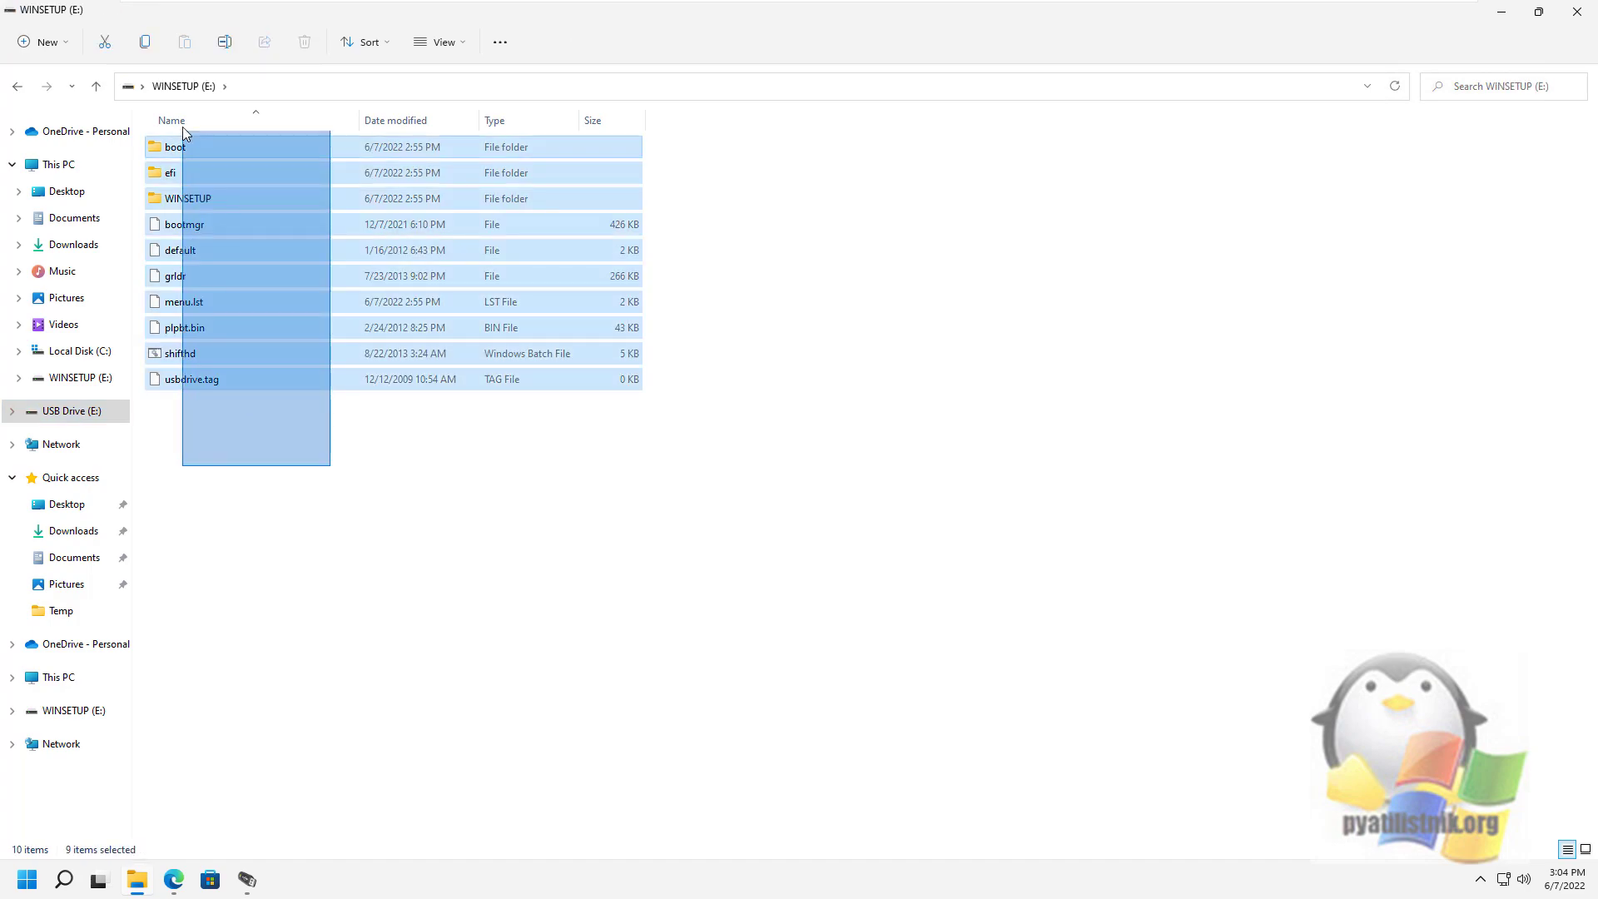
pyautogui.click(300, 413)
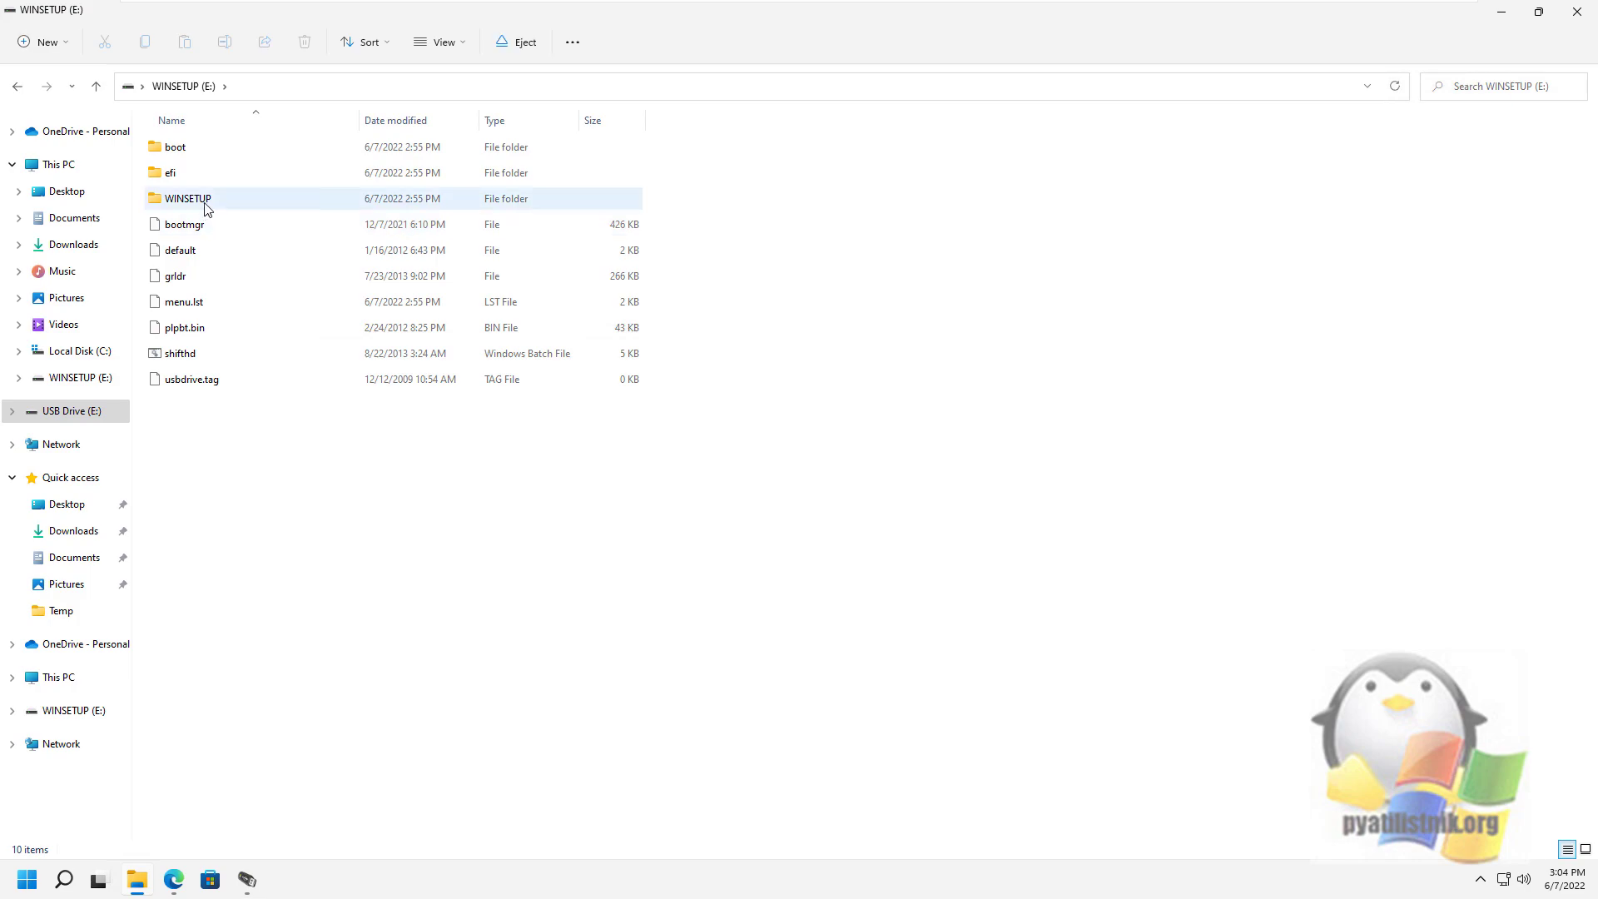
pyautogui.click(207, 210)
pyautogui.doubleClick(200, 208)
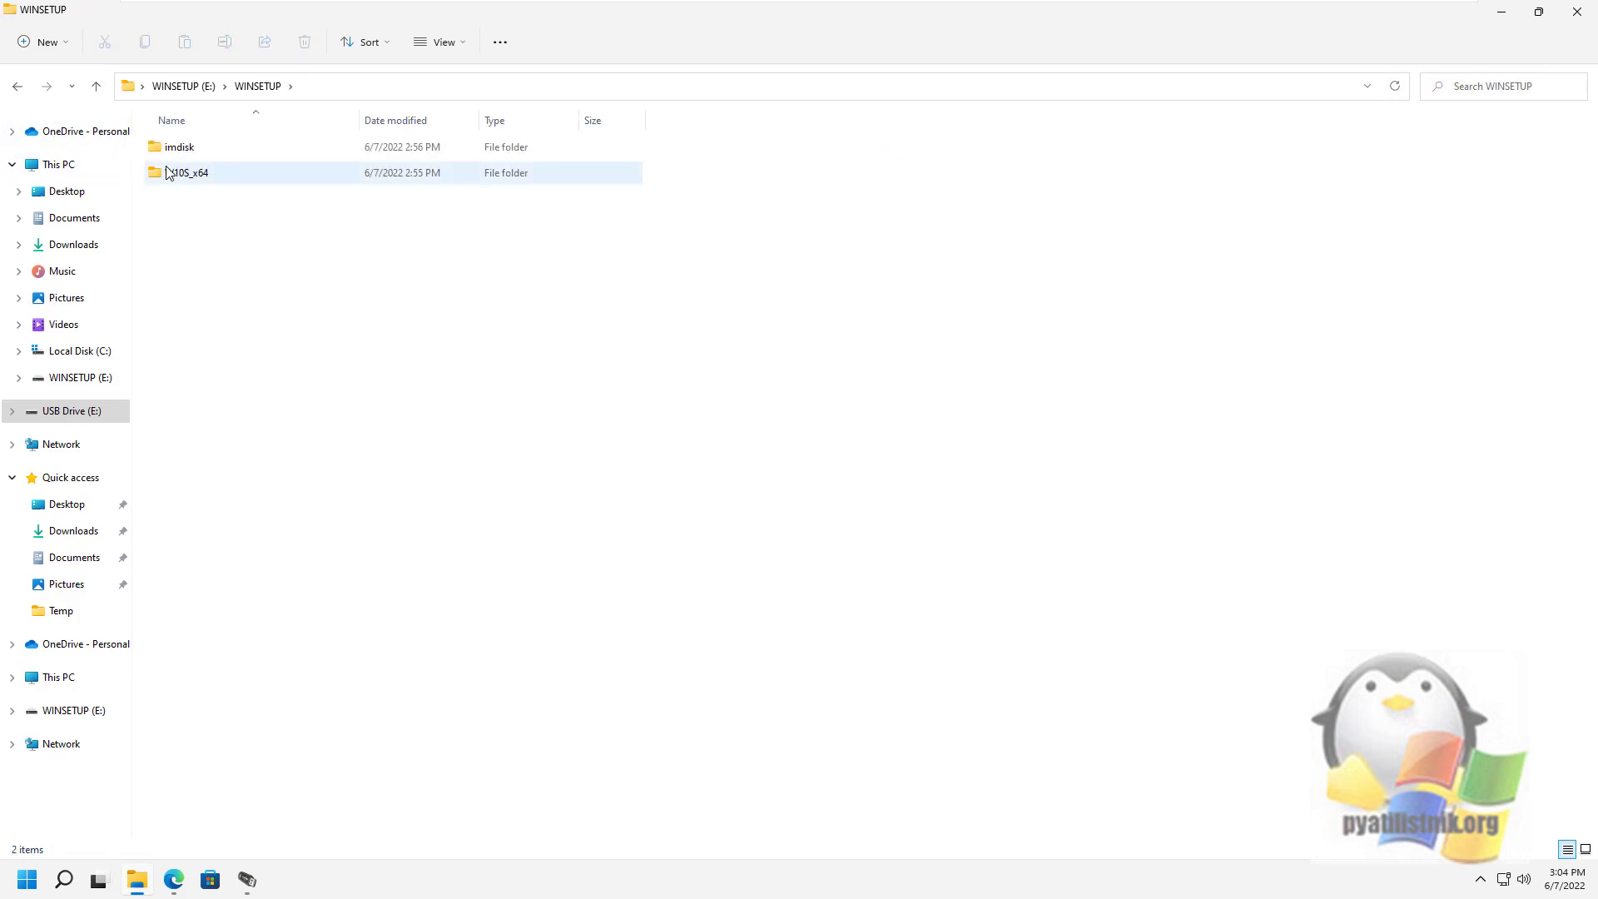
pyautogui.click(20, 88)
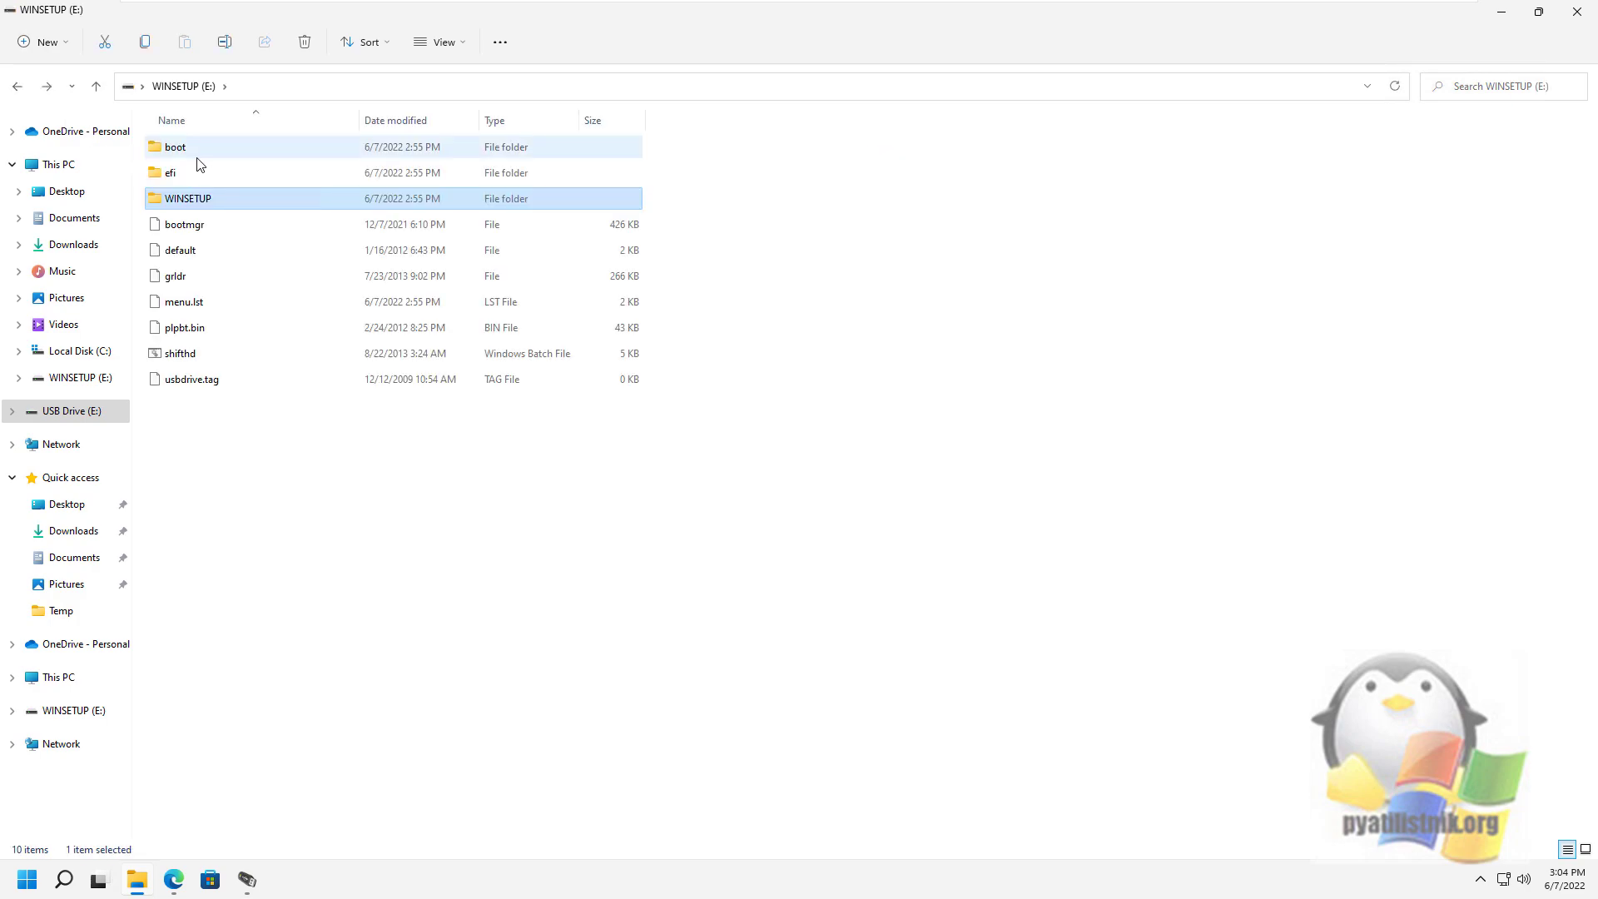
pyautogui.click(195, 158)
pyautogui.doubleClick(194, 158)
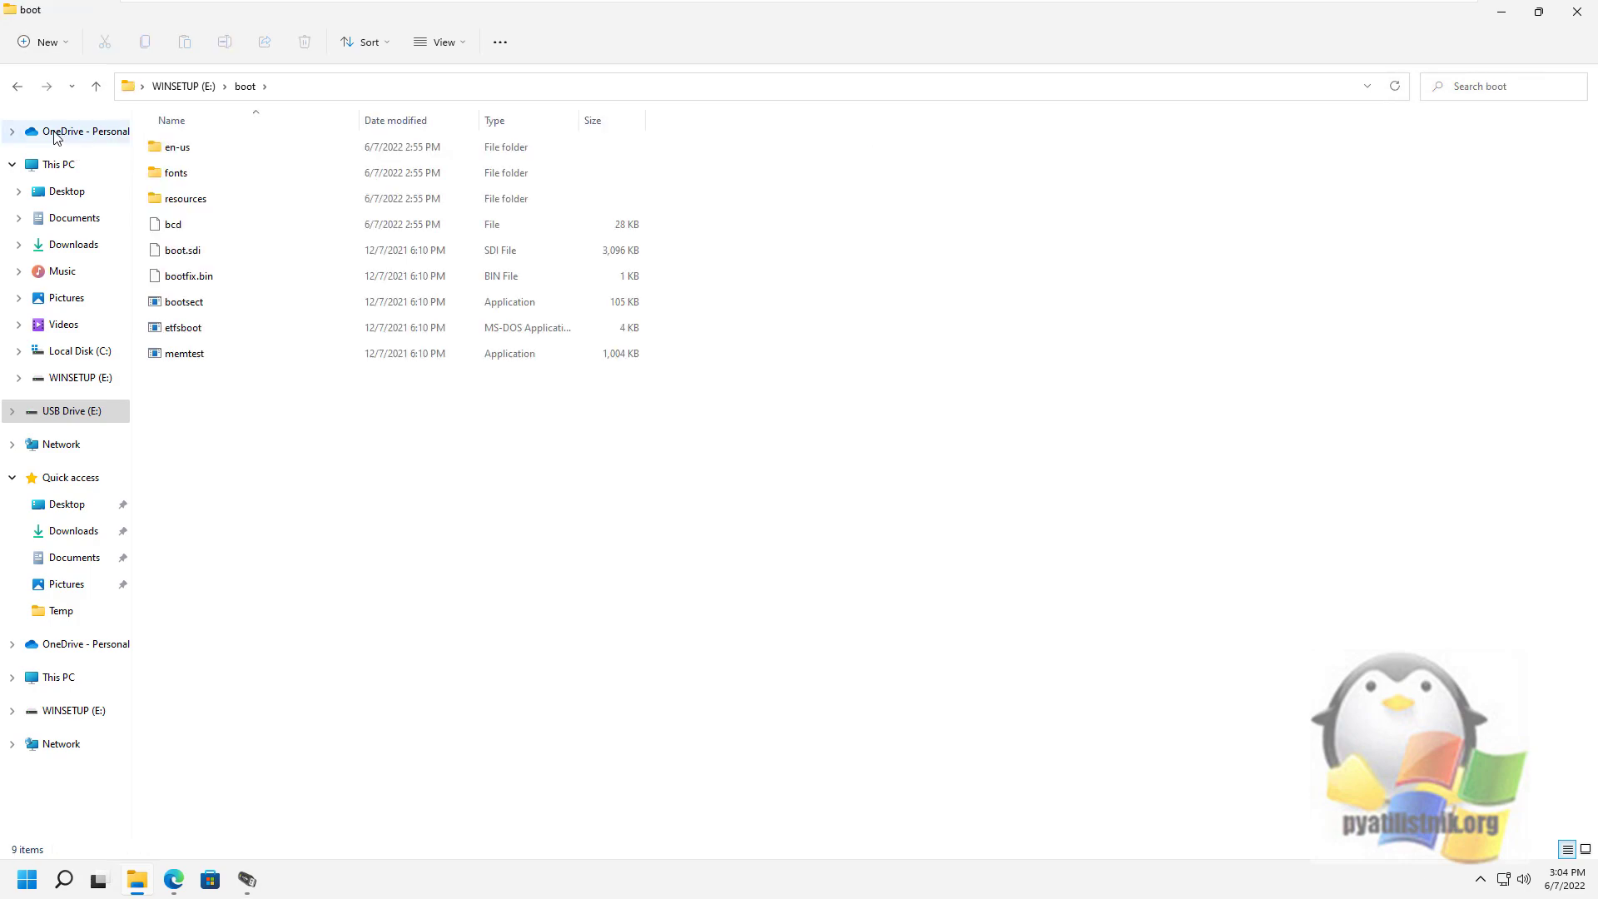
# Launch BOOTICE for the E: flash disk and preview its Grub4DOS menu editor under Utilities
pyautogui.click(248, 880)
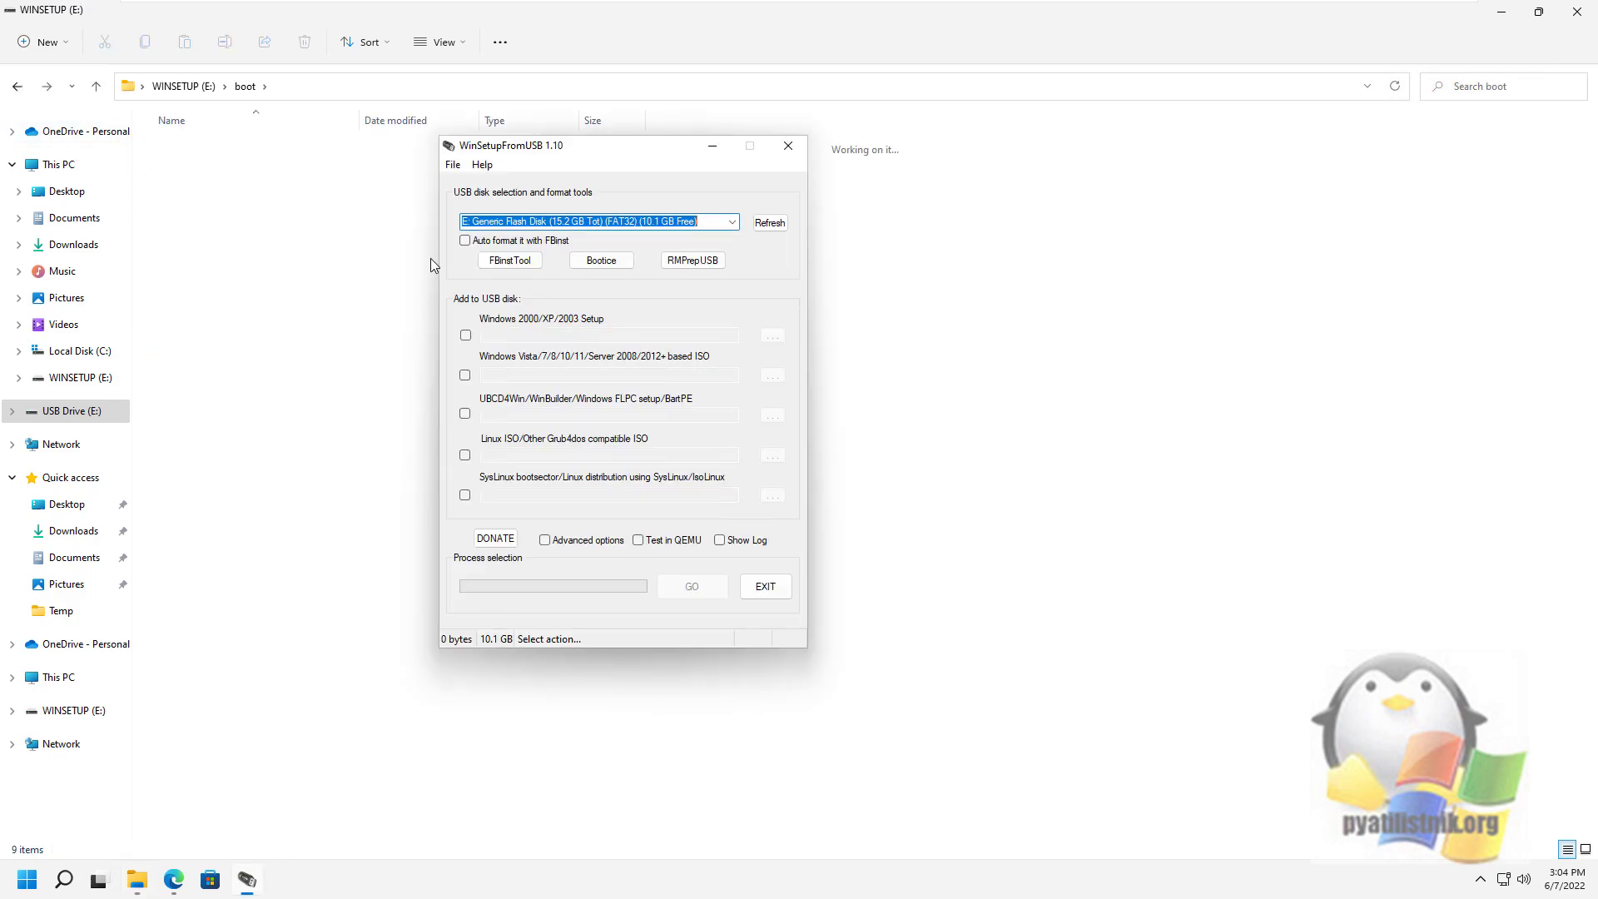
pyautogui.click(601, 261)
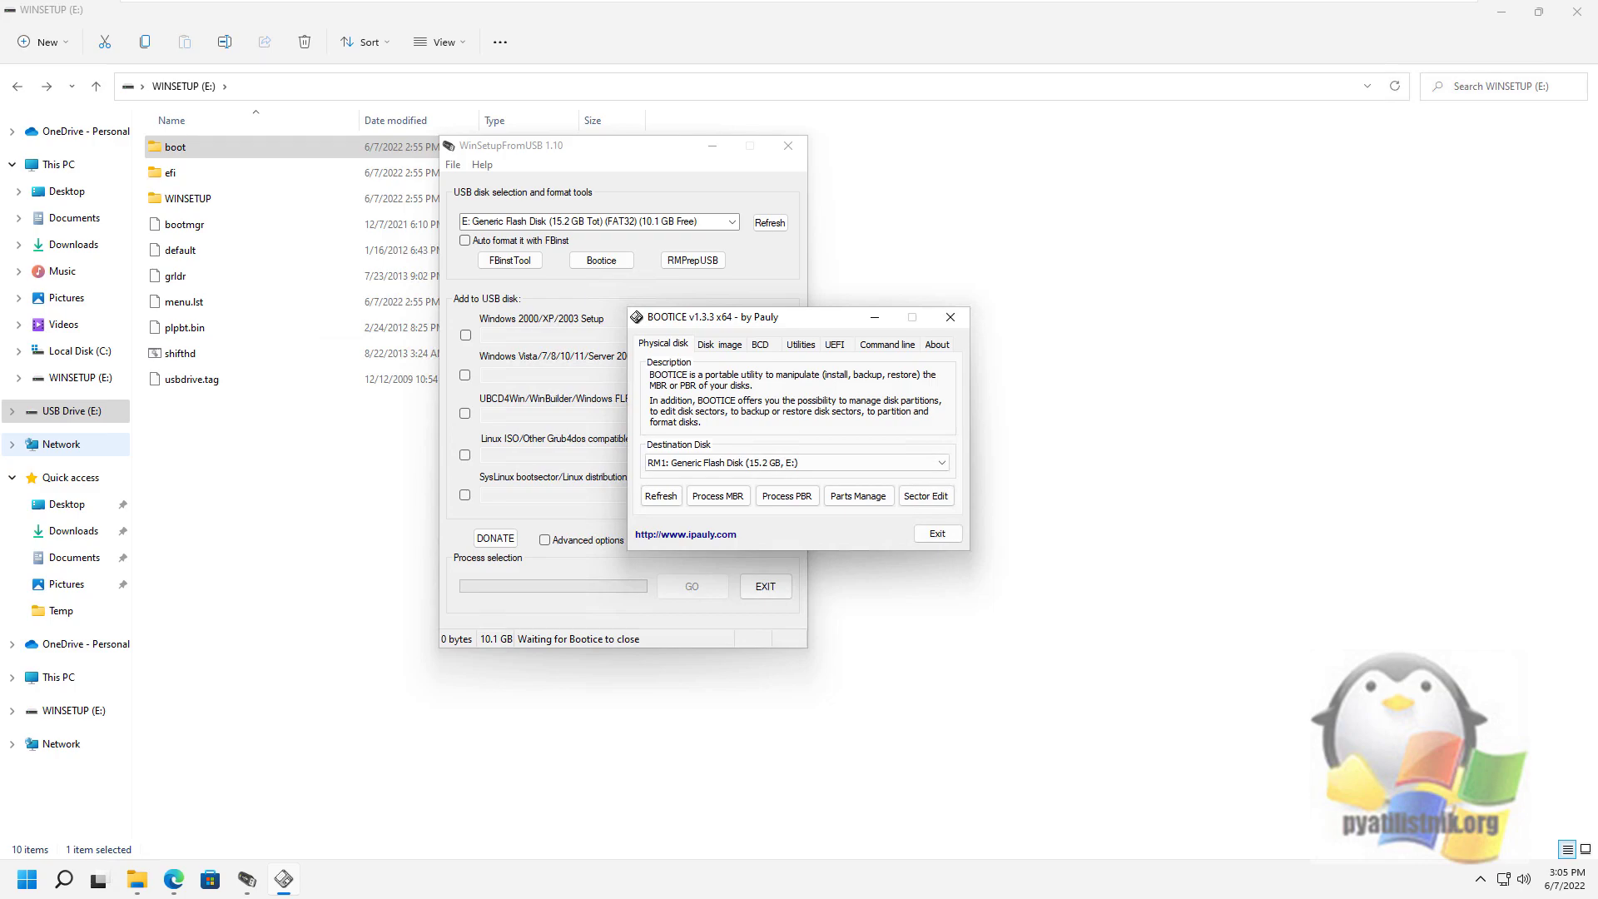
pyautogui.click(809, 344)
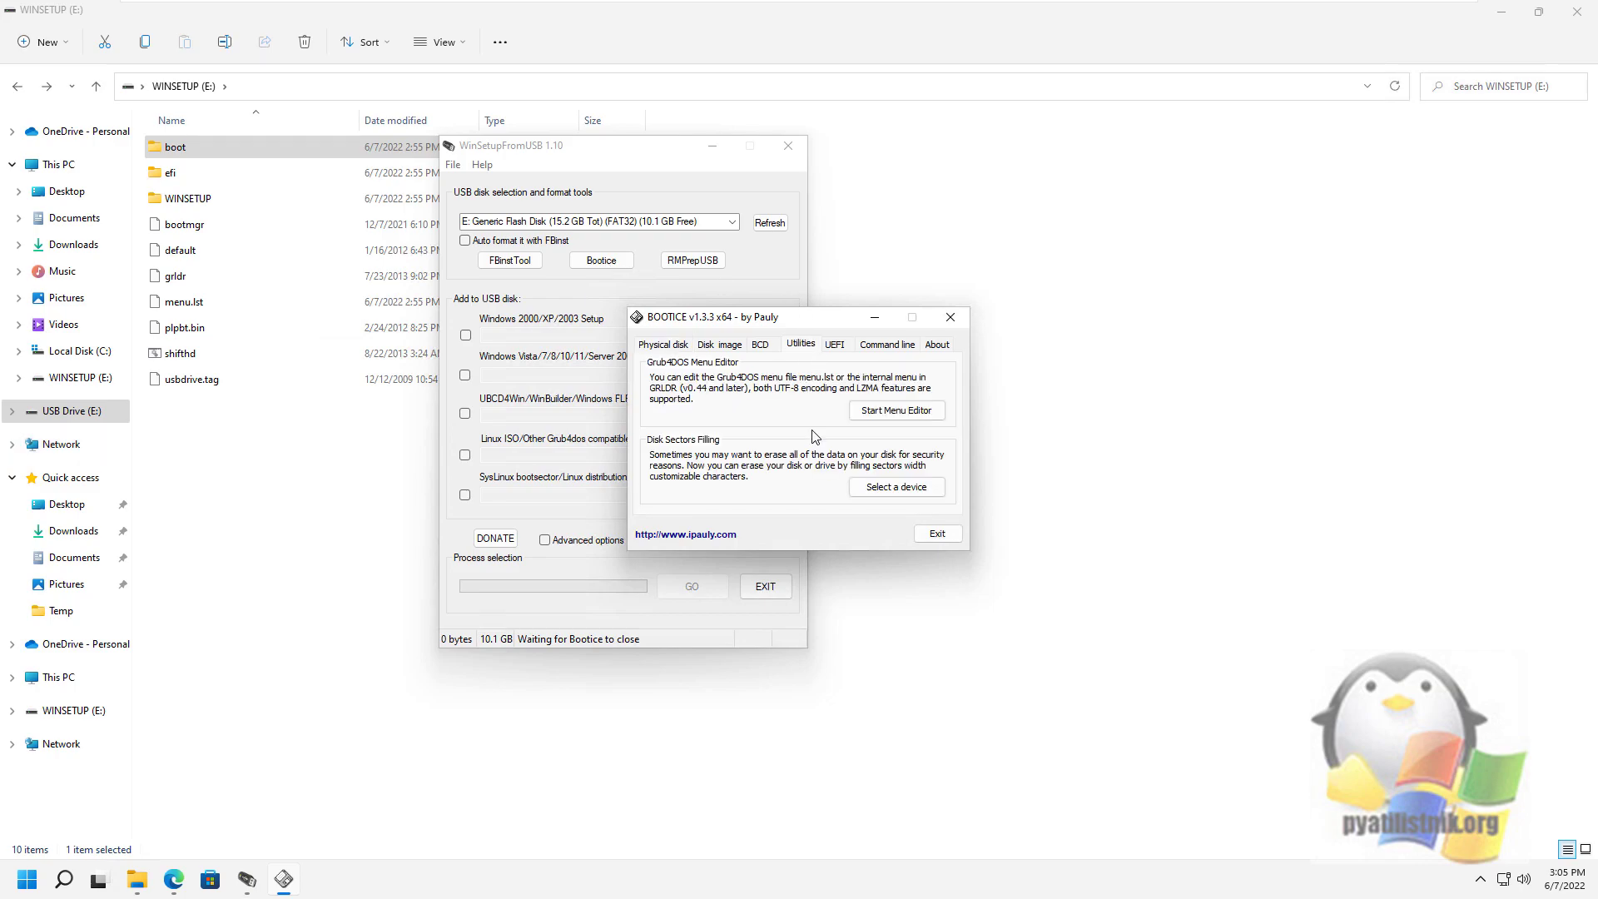
pyautogui.click(902, 416)
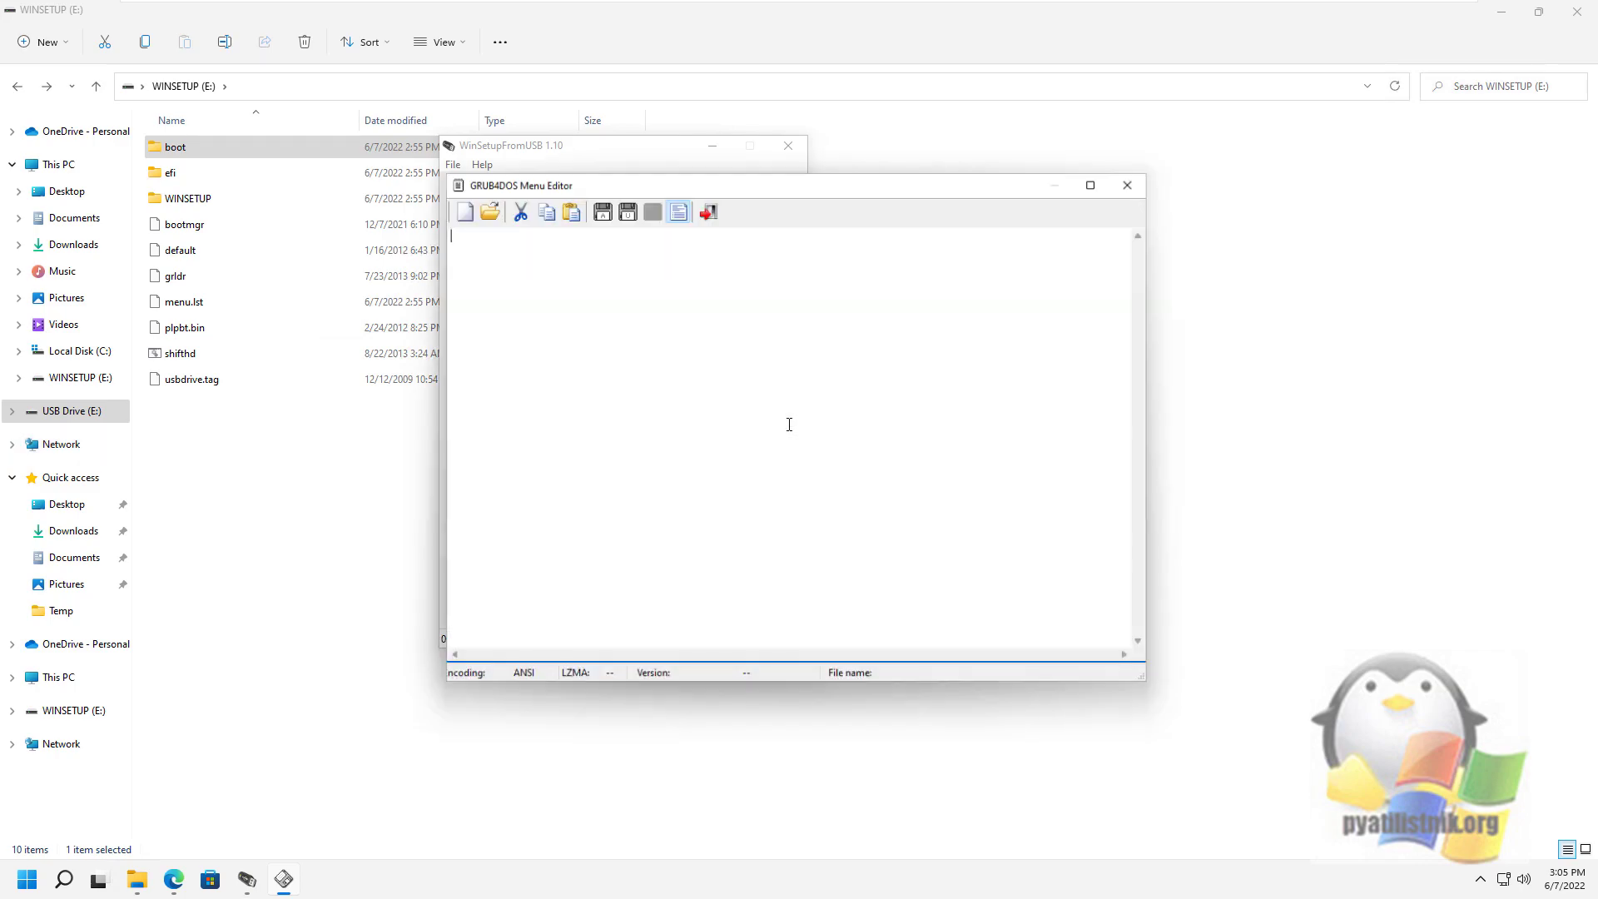
pyautogui.hotkey('alt', 'F4')
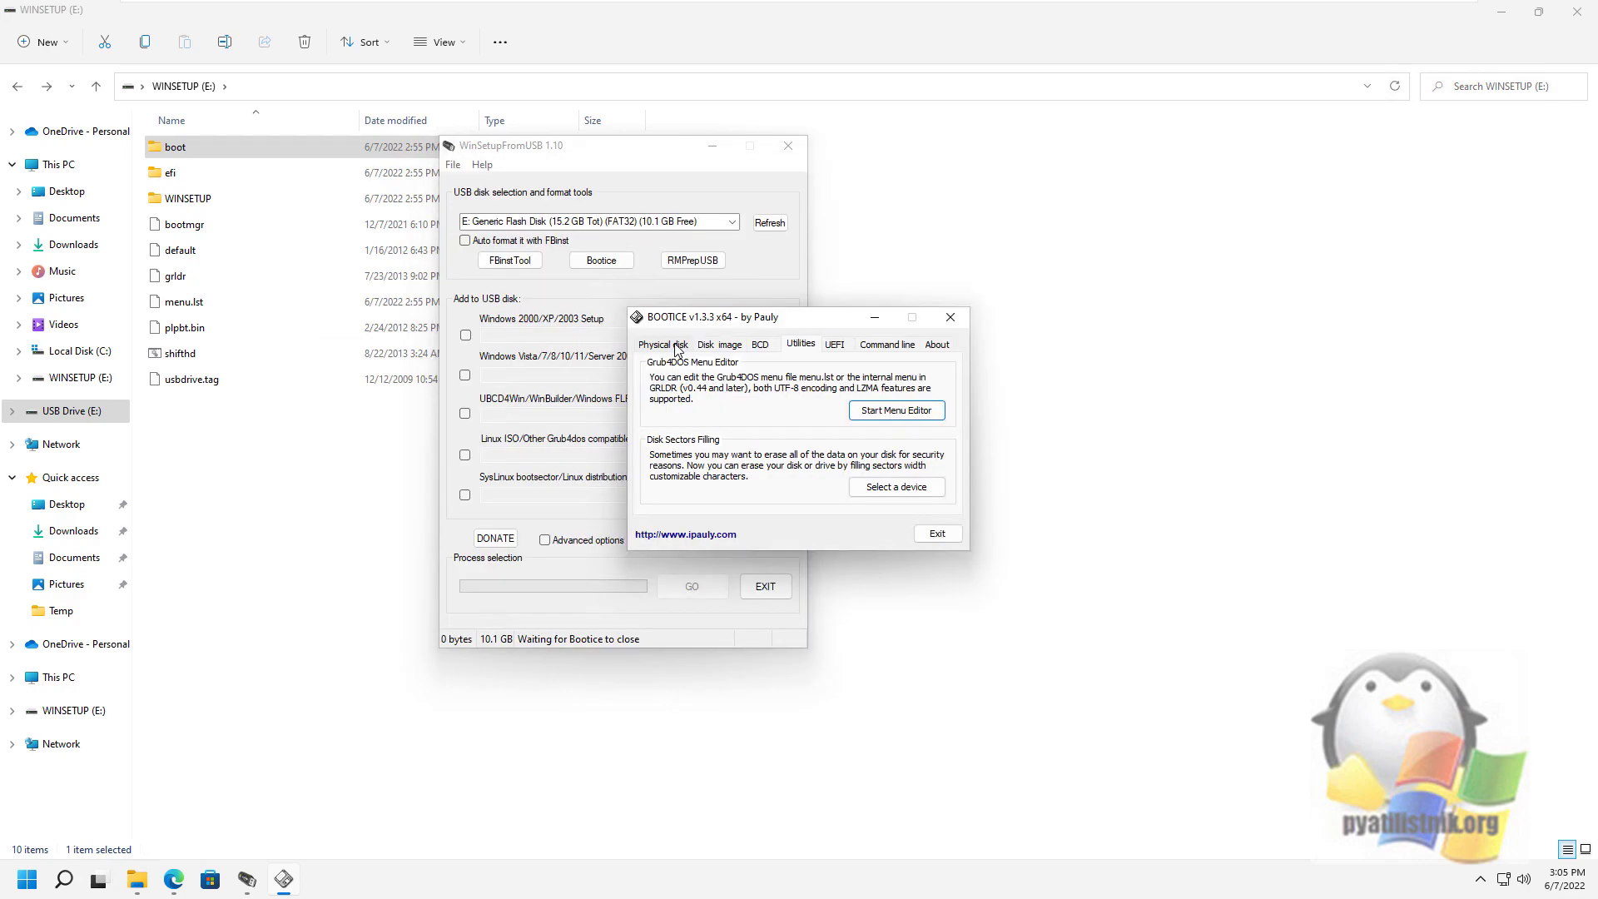
# Open BOOTICE's Process MBR dialog for the flash drive, showing current type Fbinst by Bean
pyautogui.click(677, 346)
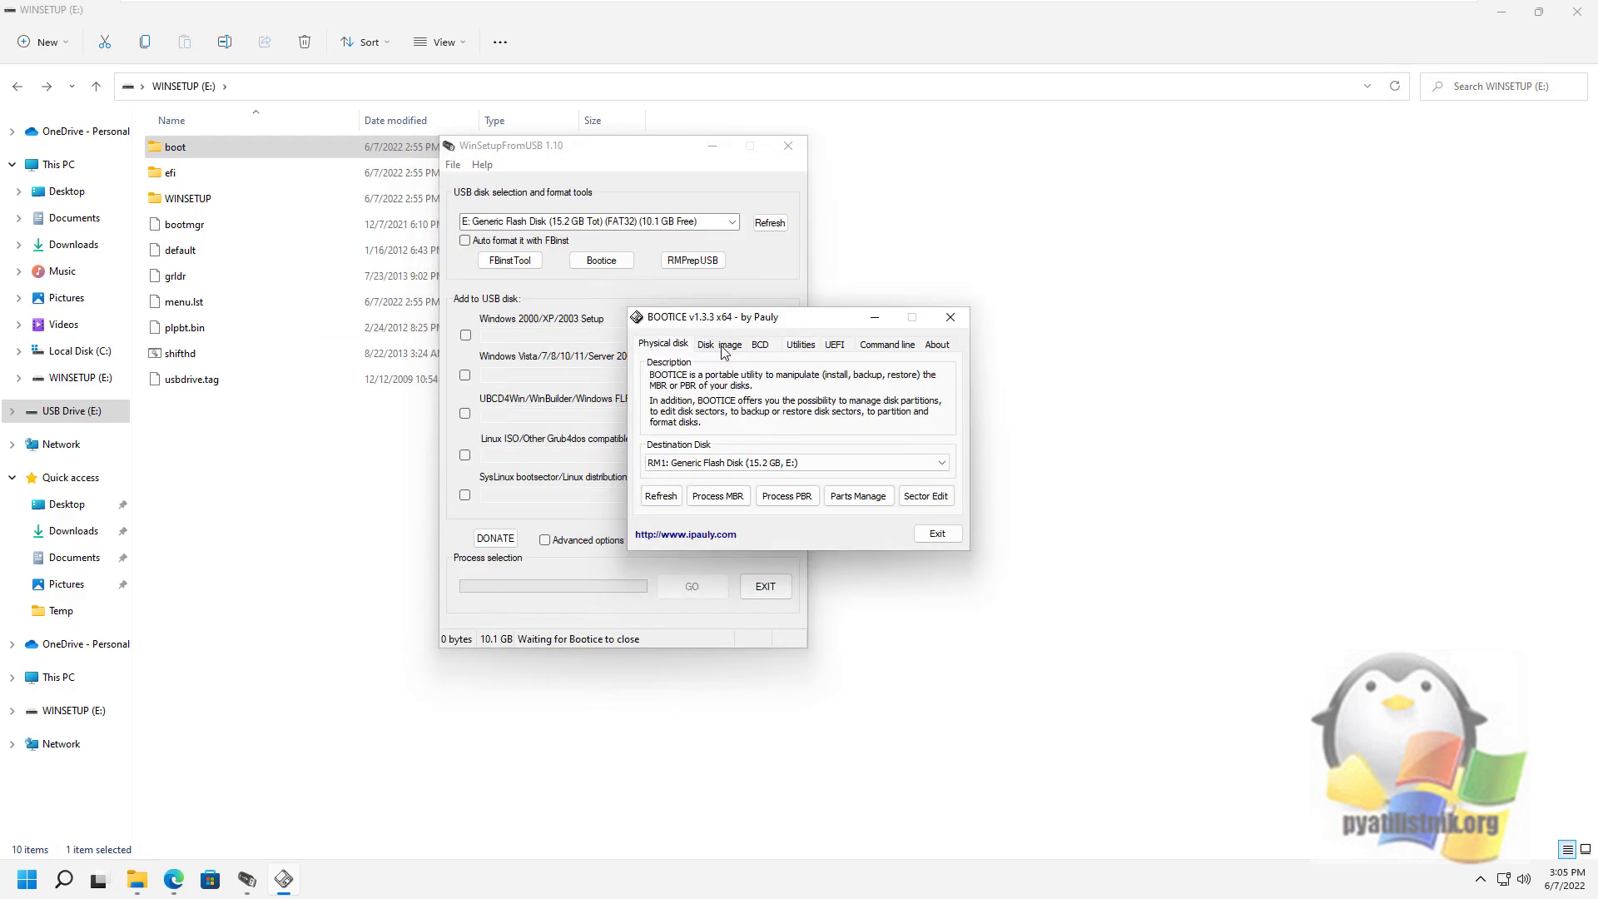
pyautogui.click(737, 500)
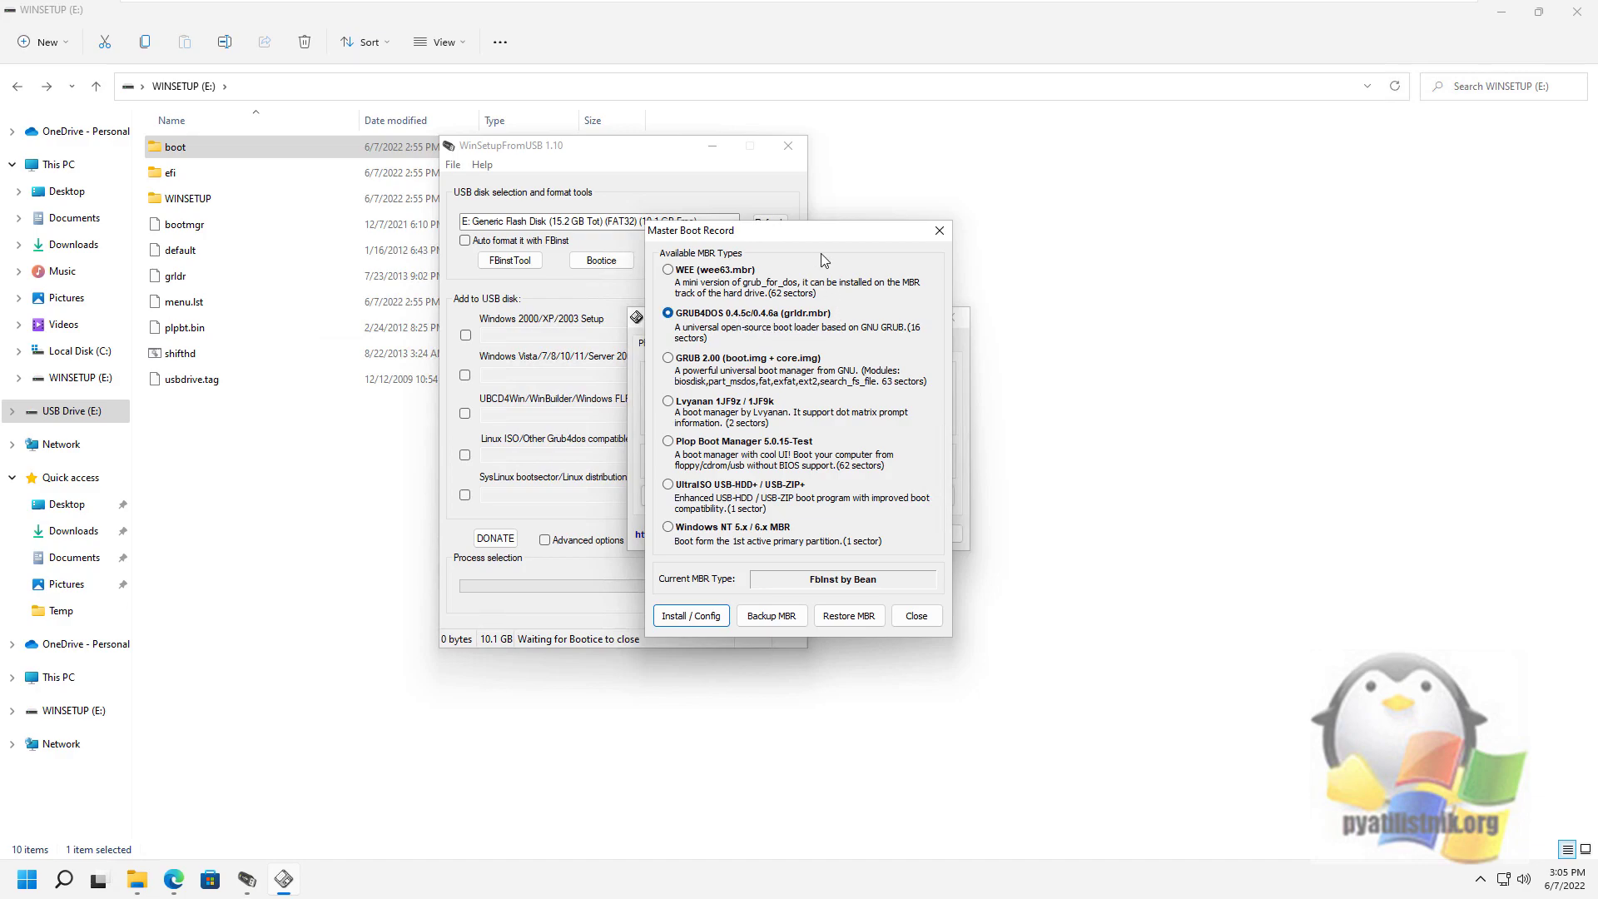
pyautogui.moveTo(818, 237); pyautogui.dragTo(961, 255)
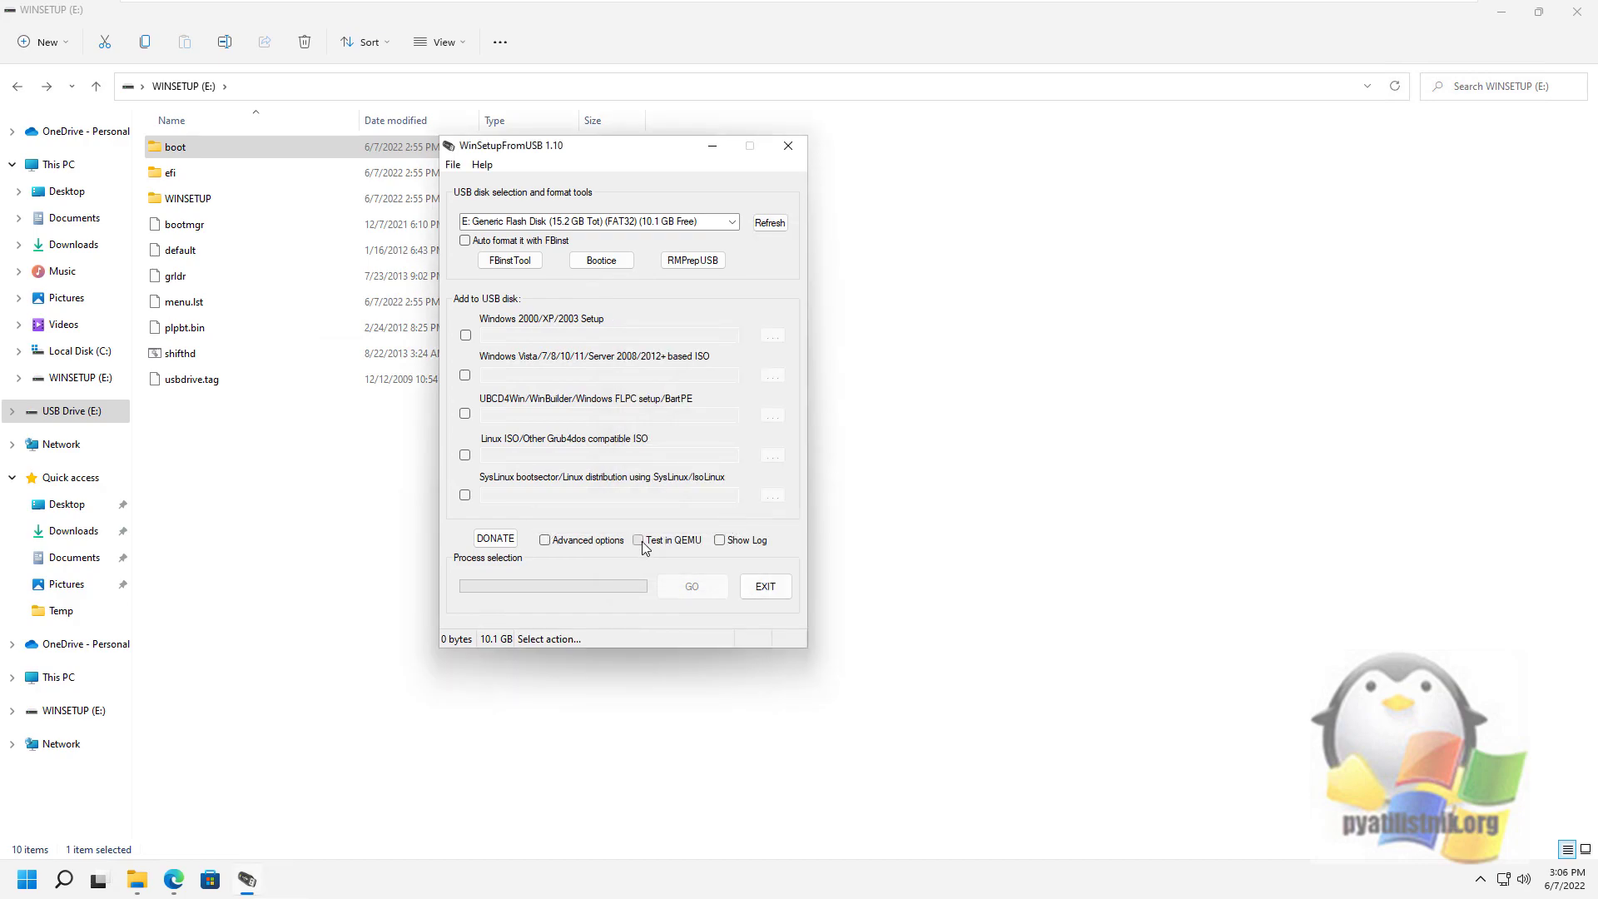
# Enable Test in QEMU and start a QEMU test boot of the flash drive
pyautogui.click(638, 540)
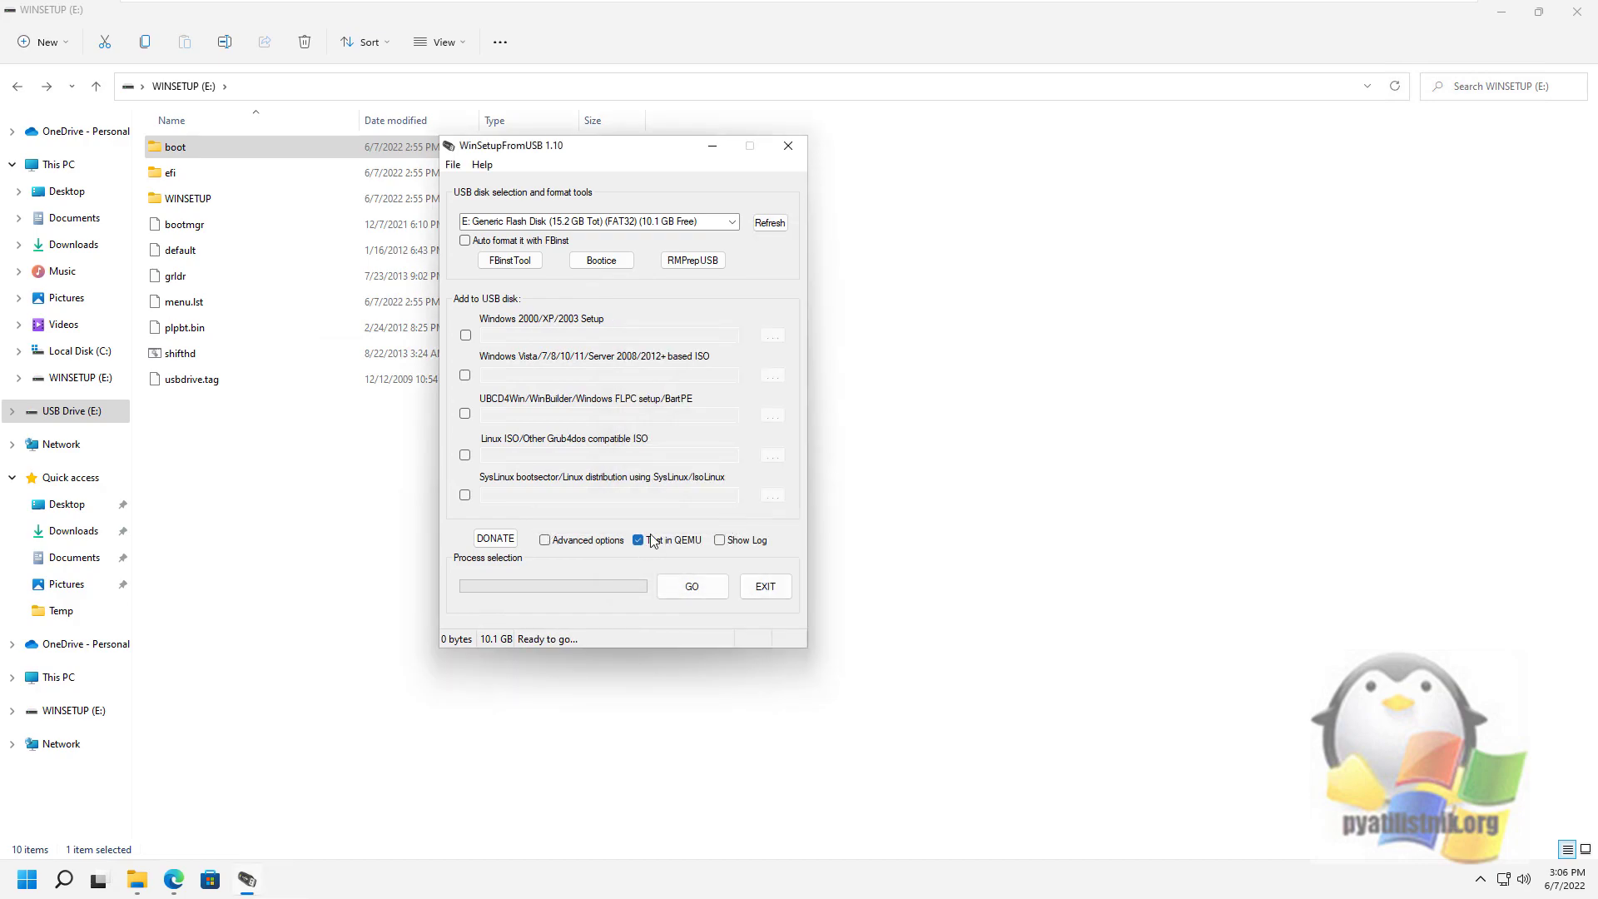
pyautogui.click(694, 588)
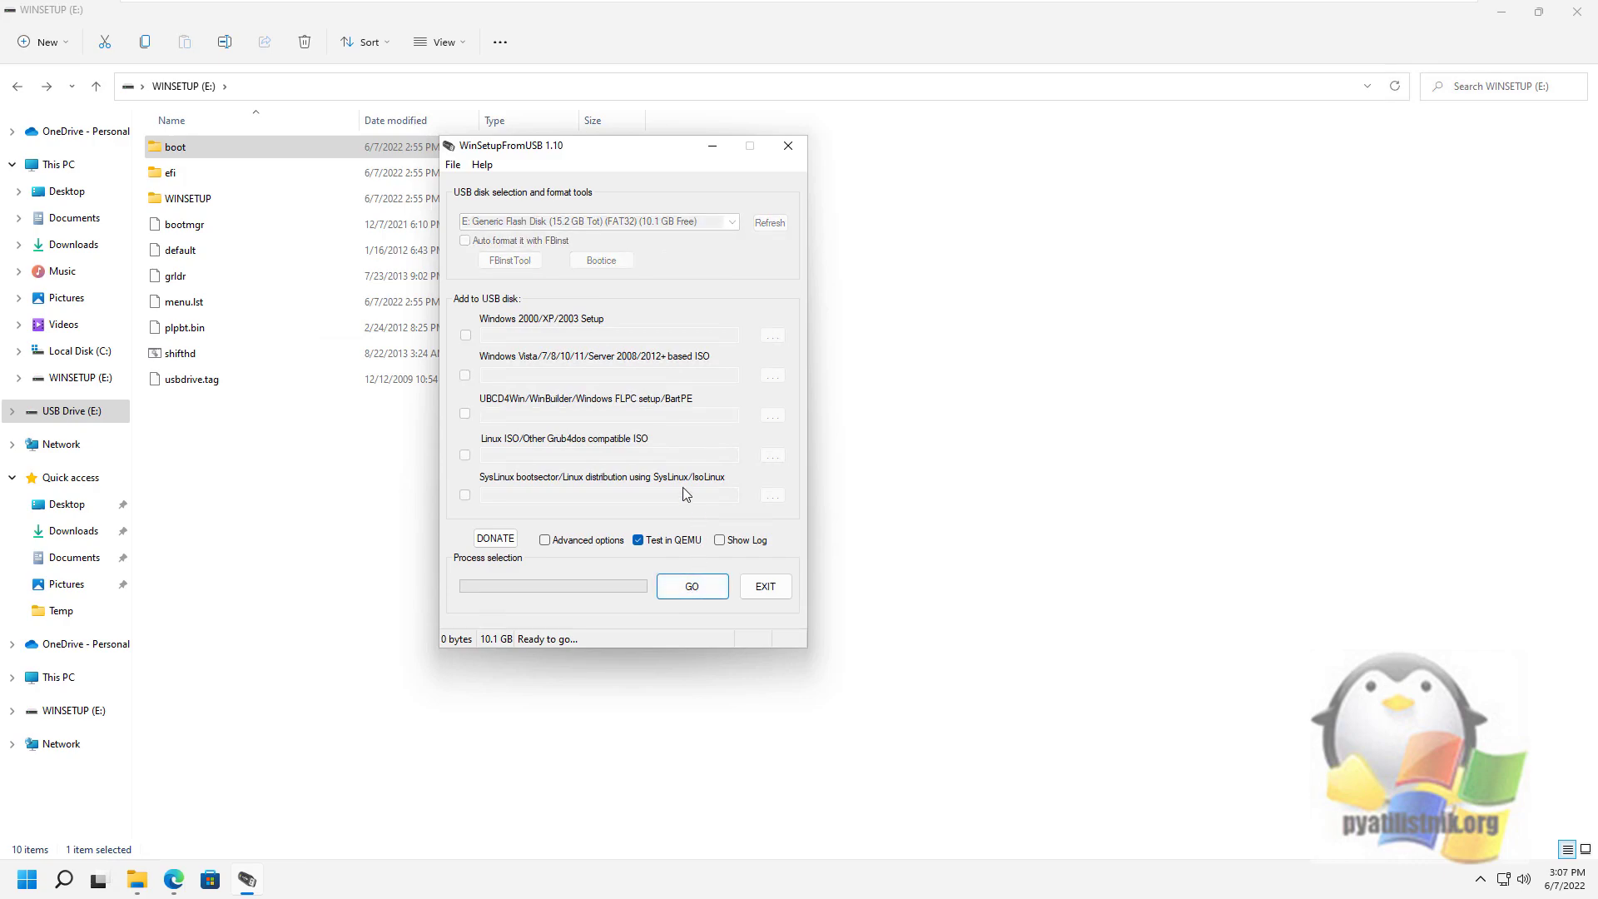